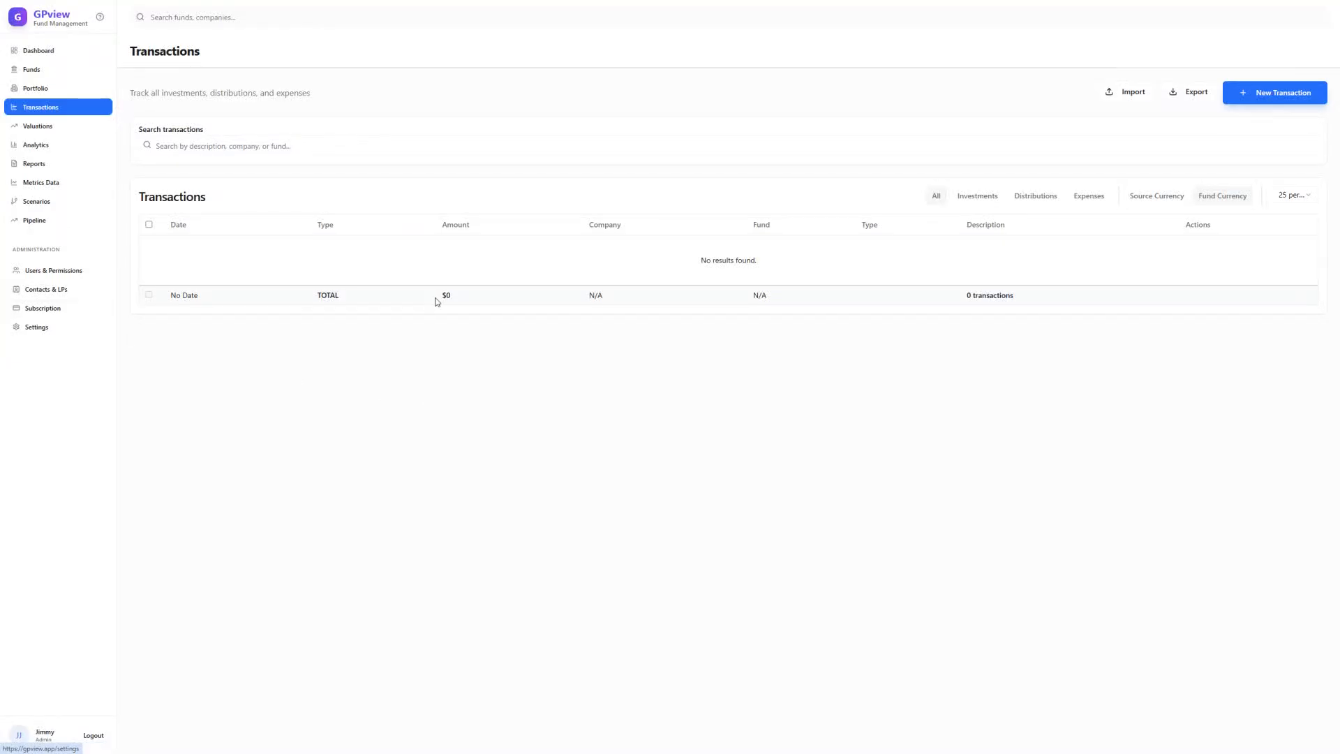
double_click(197, 94)
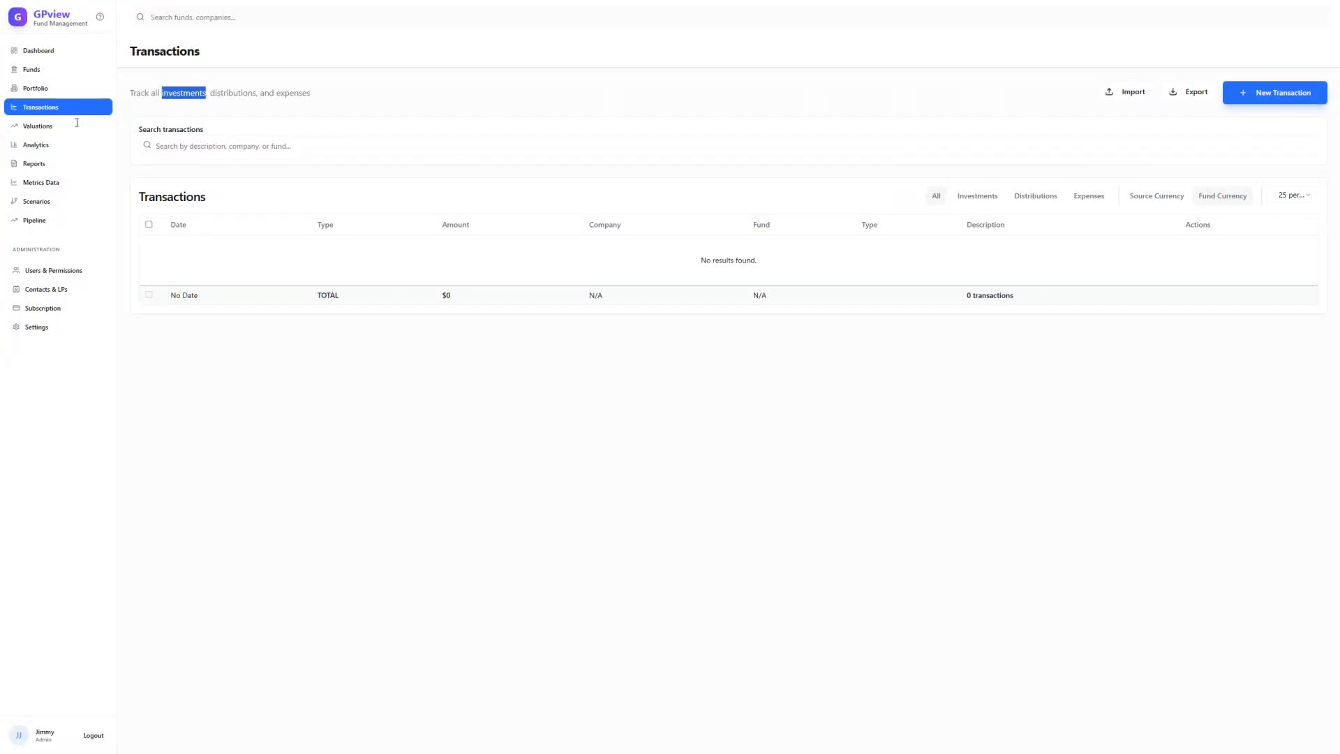
double_click(287, 93)
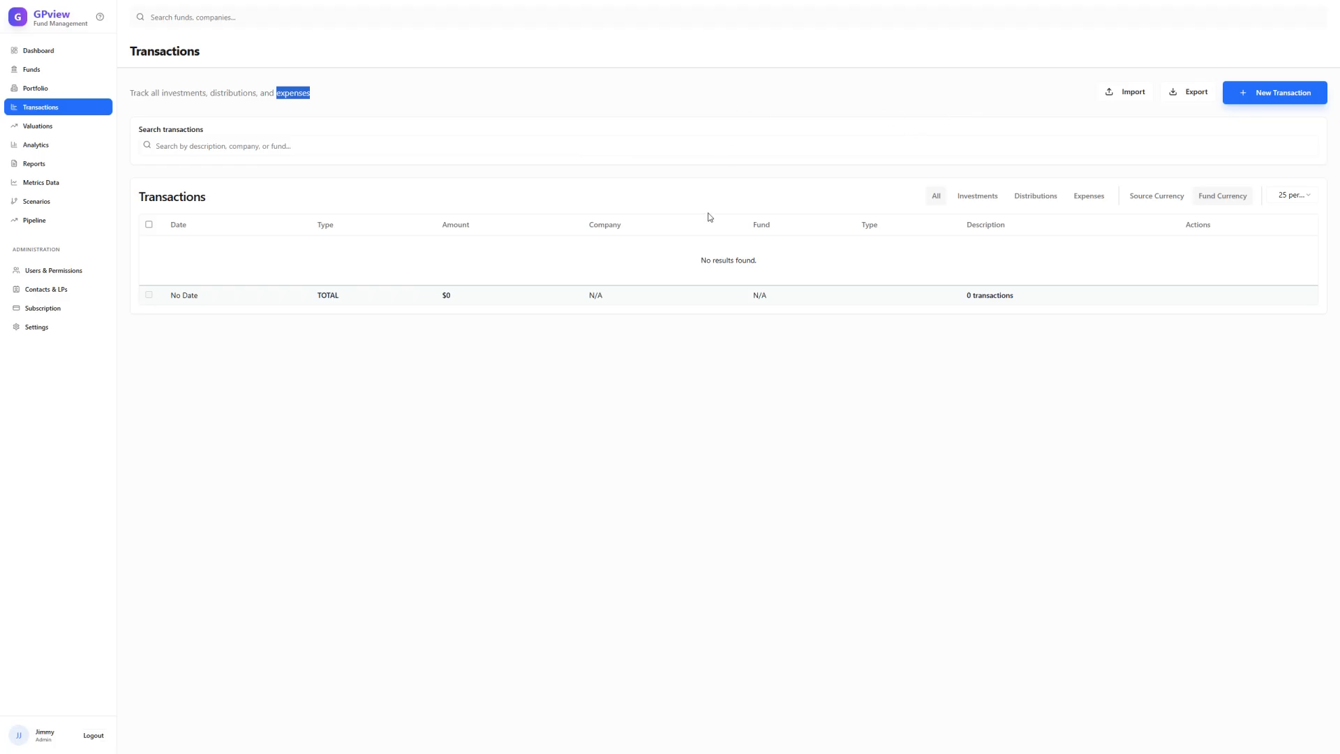
left_click_drag(258, 93, 162, 107)
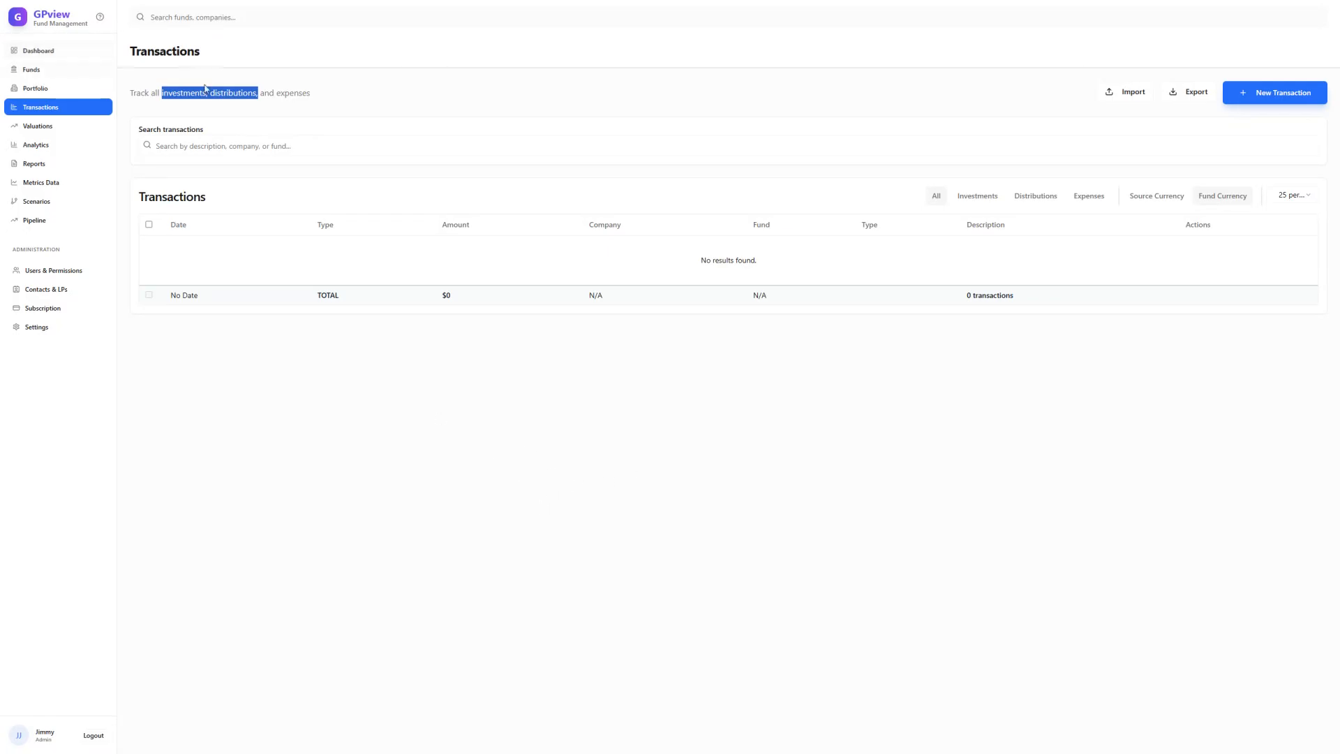
left_click(1285, 103)
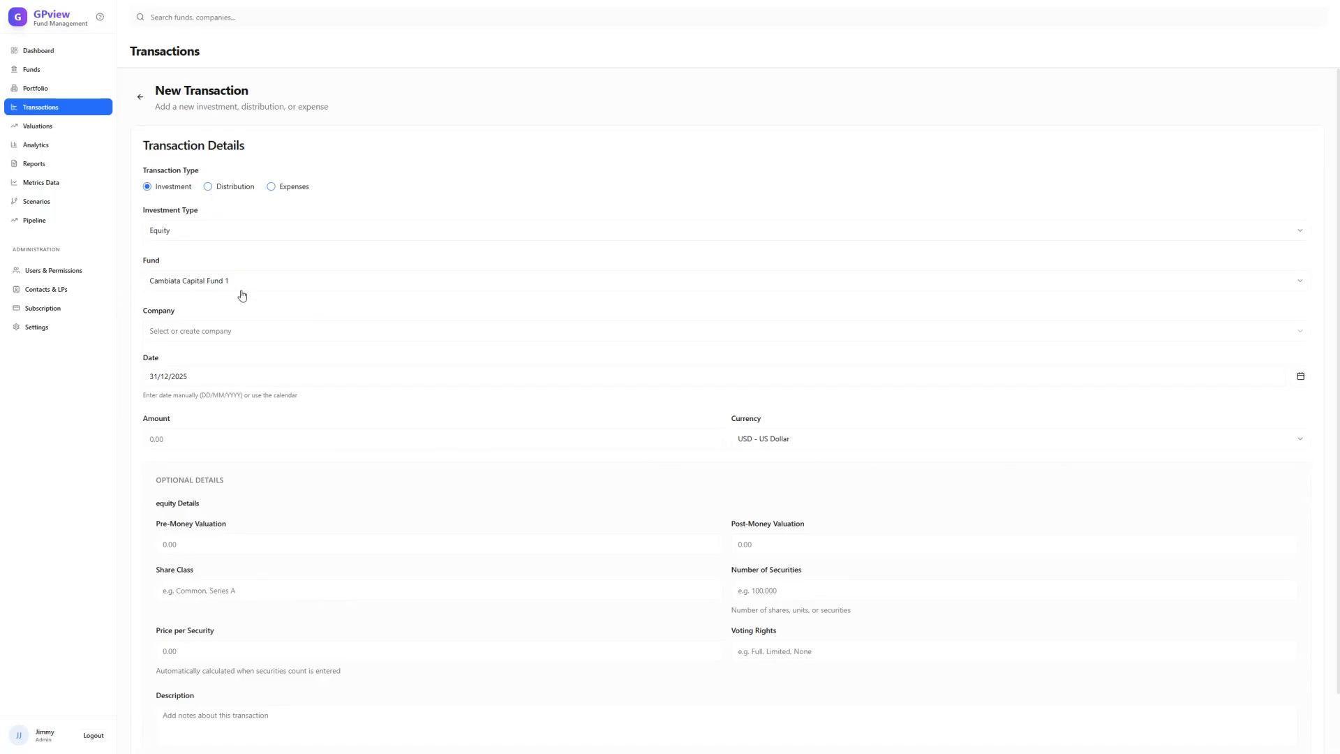
left_click(144, 98)
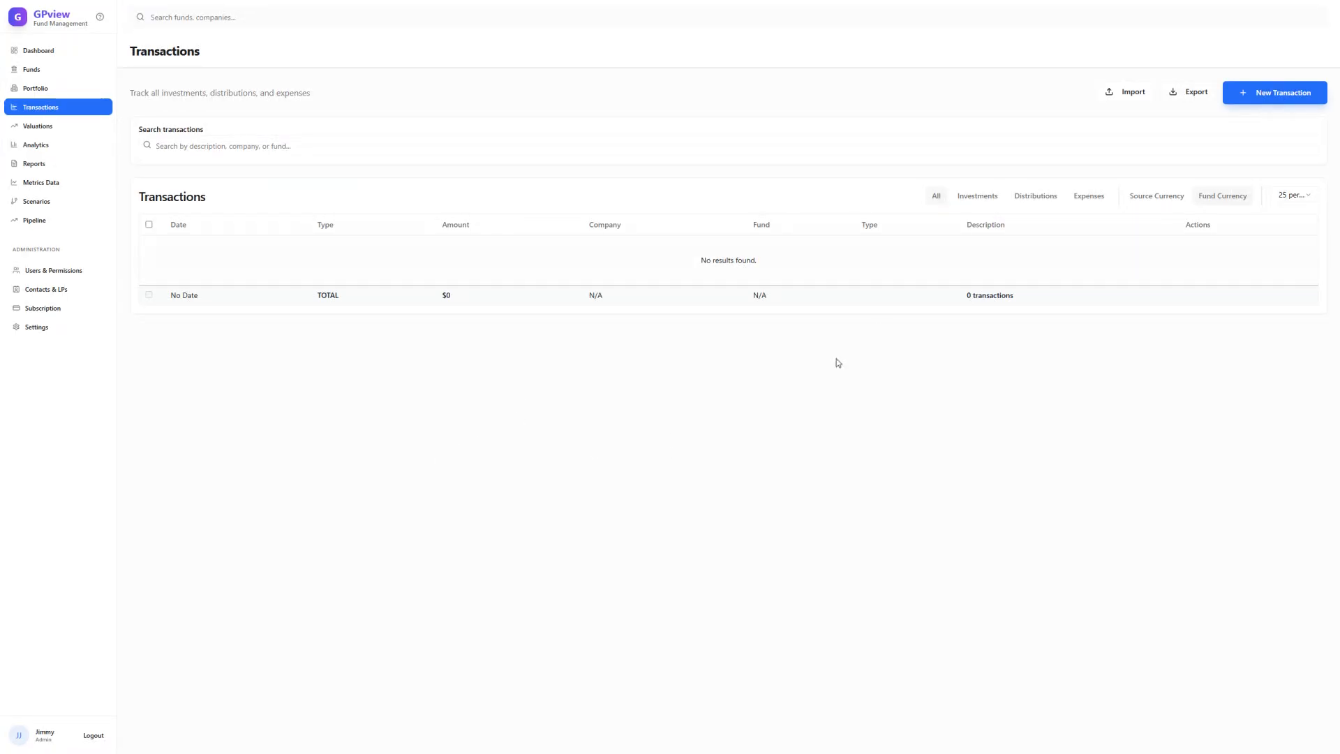
- Start a new transaction, compare the Distribution and Expenses forms, and set the transaction type to Investment
left_click(1297, 97)
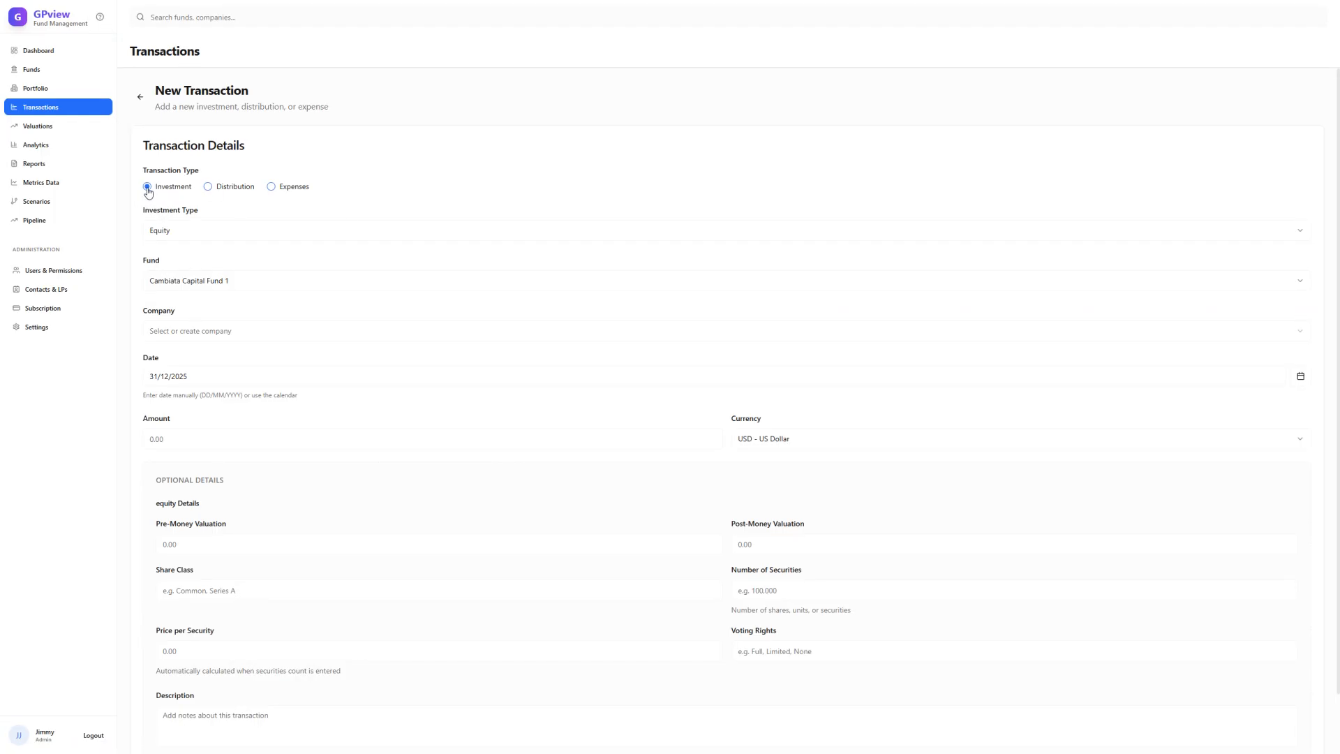
left_click(209, 188)
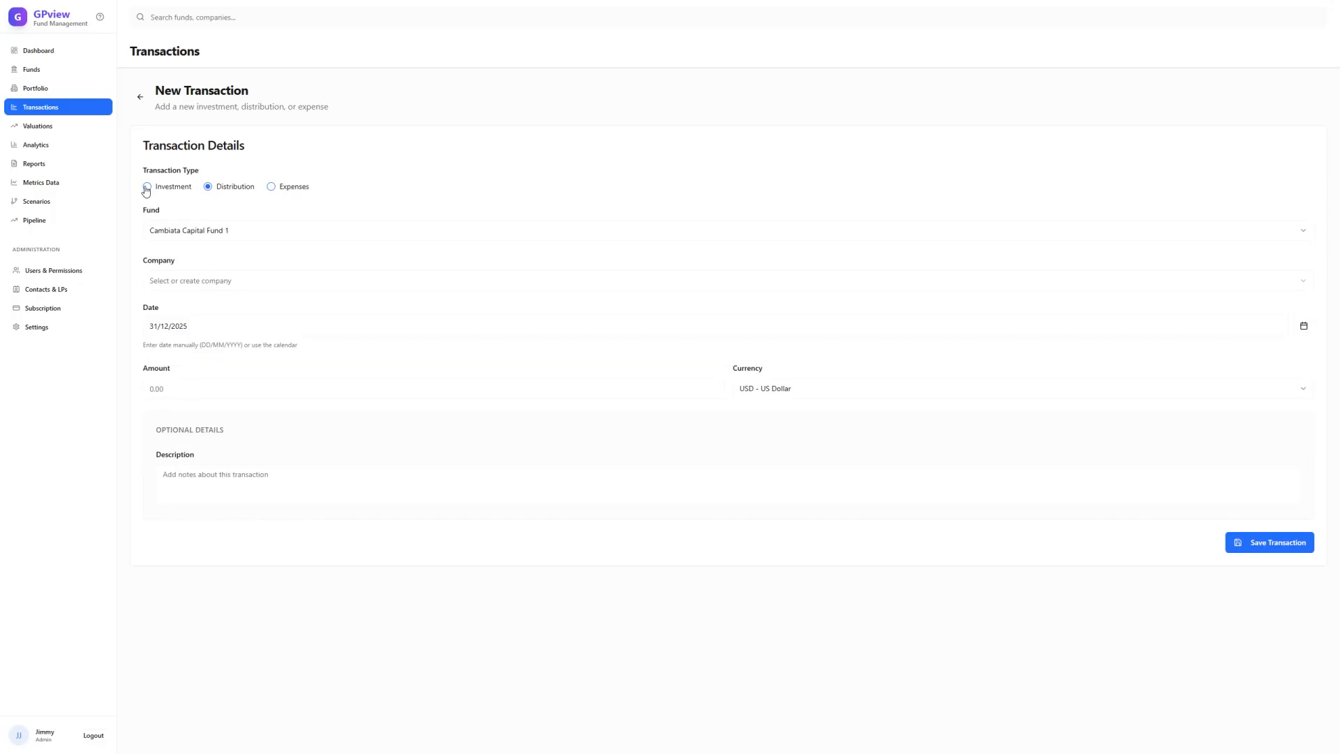
left_click(146, 188)
left_click(272, 187)
left_click_drag(222, 189, 208, 192)
left_click(208, 190)
left_click(147, 187)
left_click(270, 151)
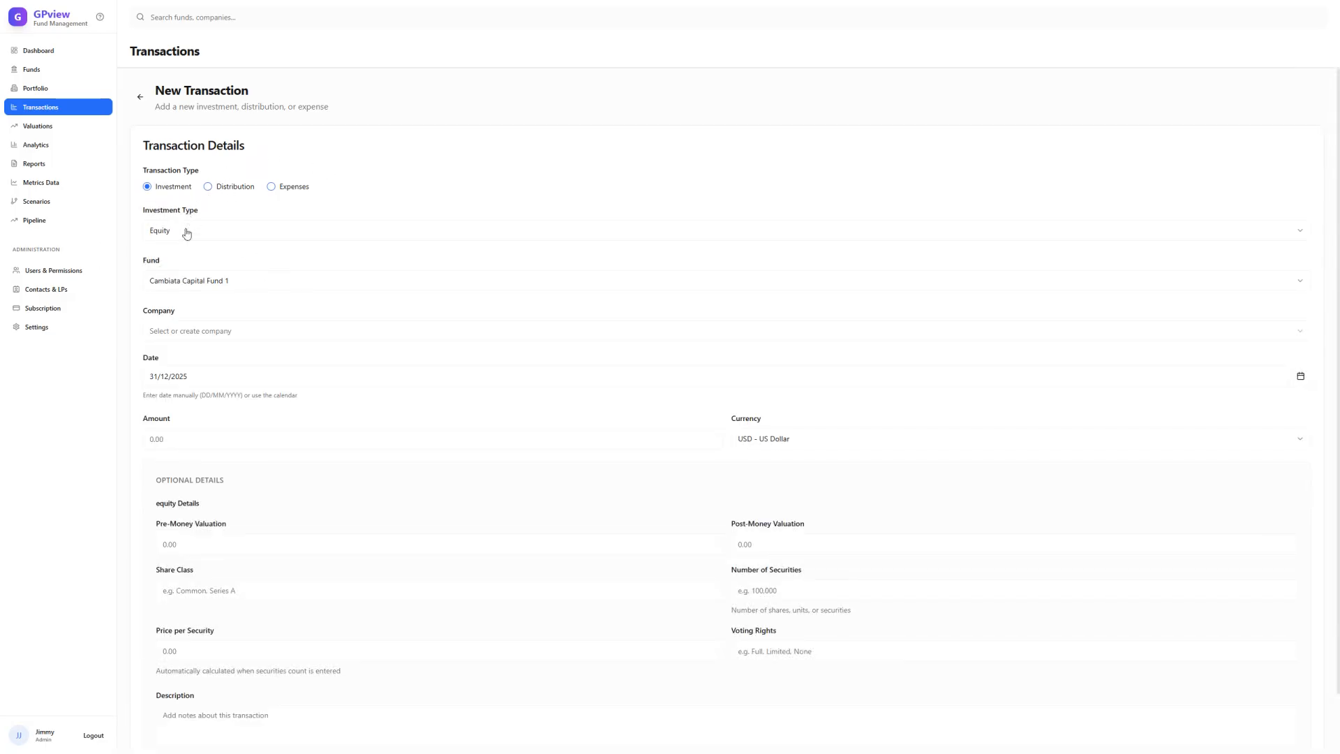
- Keep Cambiata Capital Fund 1 as the transaction's fund and choose Nvidia as the company
left_click(201, 288)
left_click(195, 306)
left_click(208, 283)
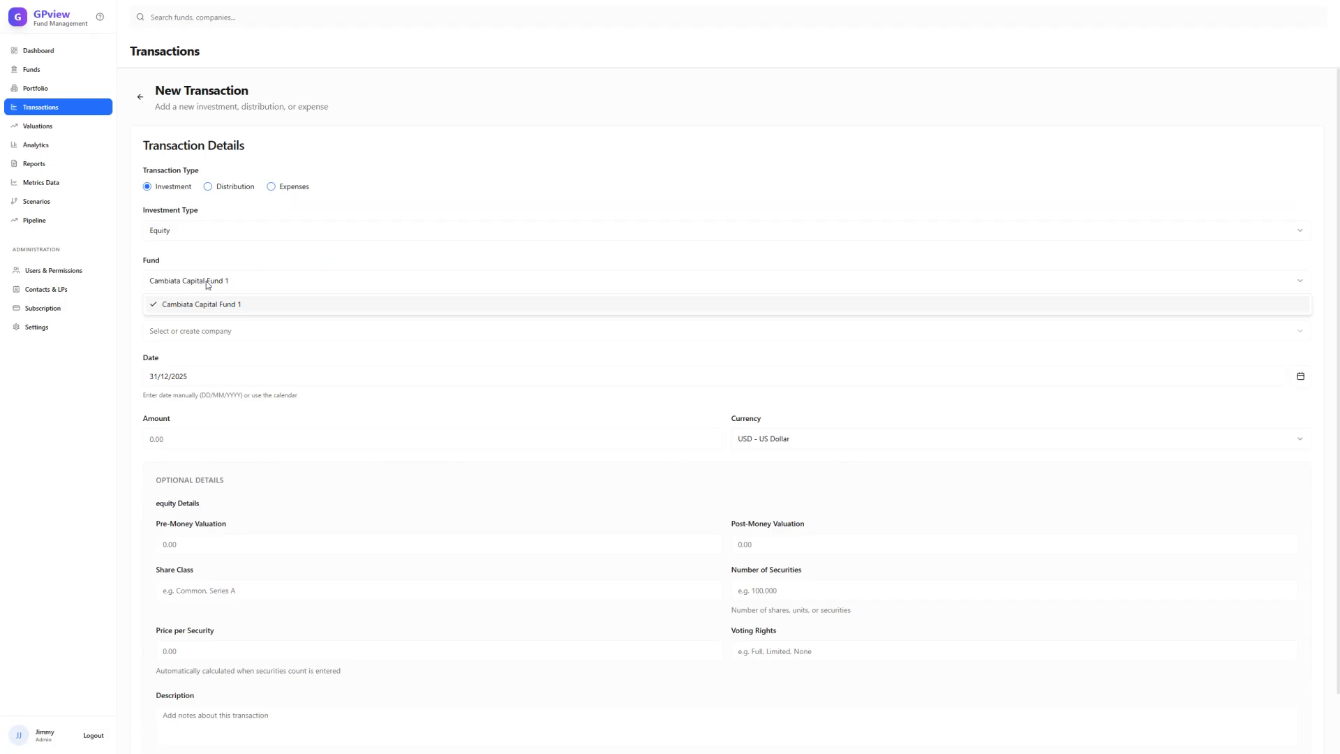
left_click(208, 282)
left_click(207, 334)
left_click(198, 376)
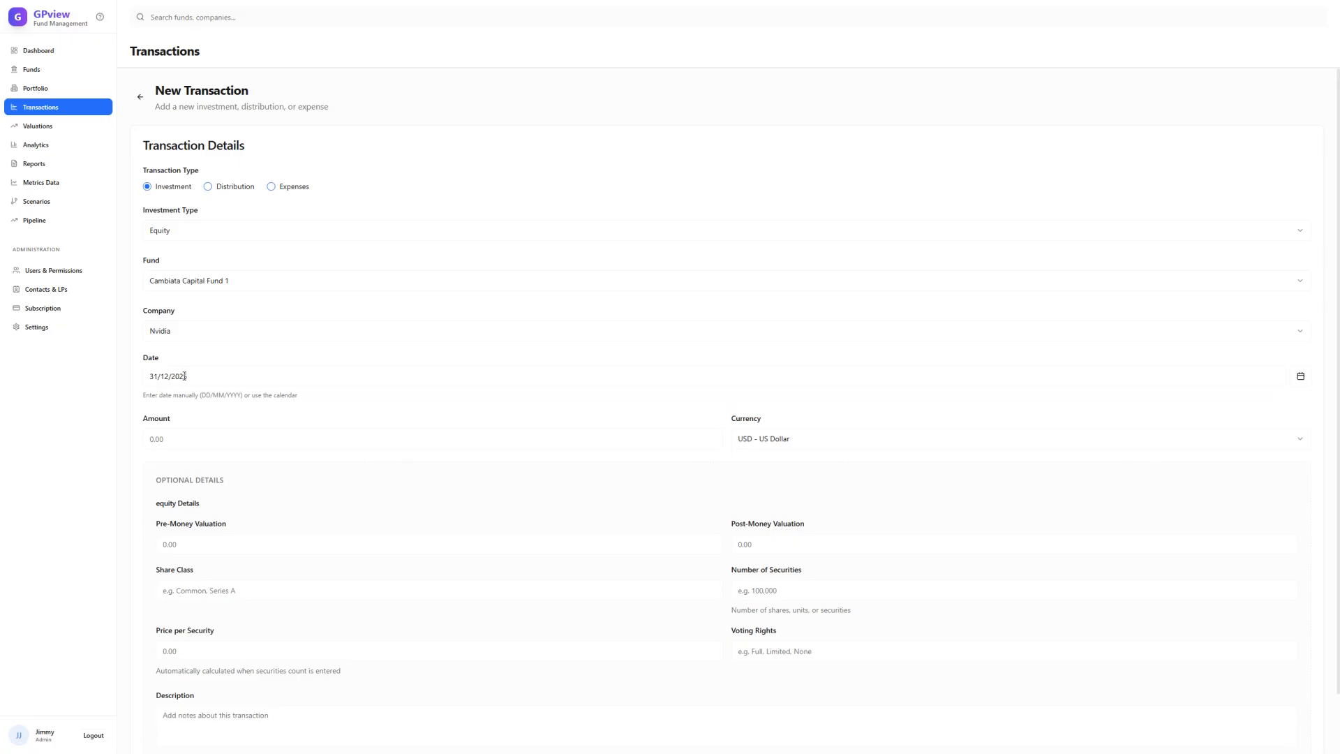
- Review the transaction's date options, keeping 31/12/2025, and set the amount to 1,000,000
left_click_drag(201, 396, 243, 395)
left_click(220, 379)
left_click(1304, 381)
left_click(1325, 371)
left_click(175, 435)
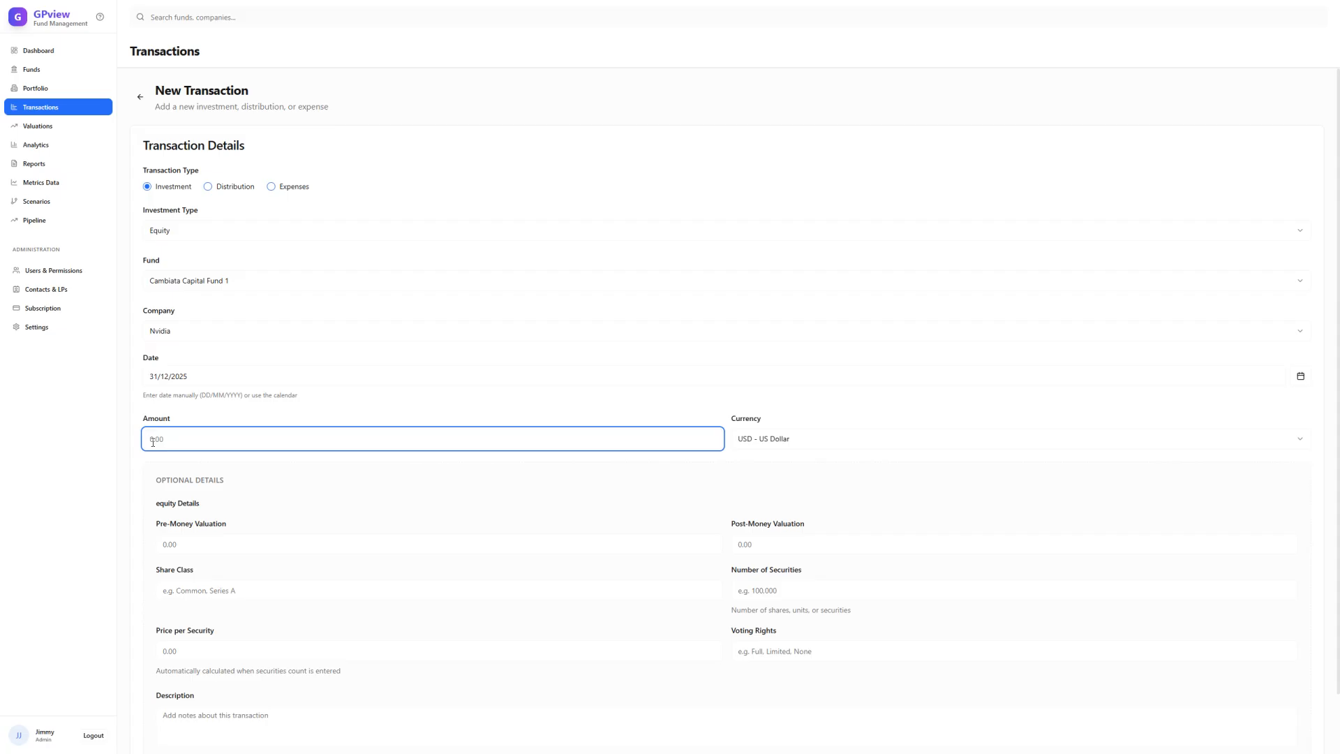
type("1,000,000")
left_click(326, 470)
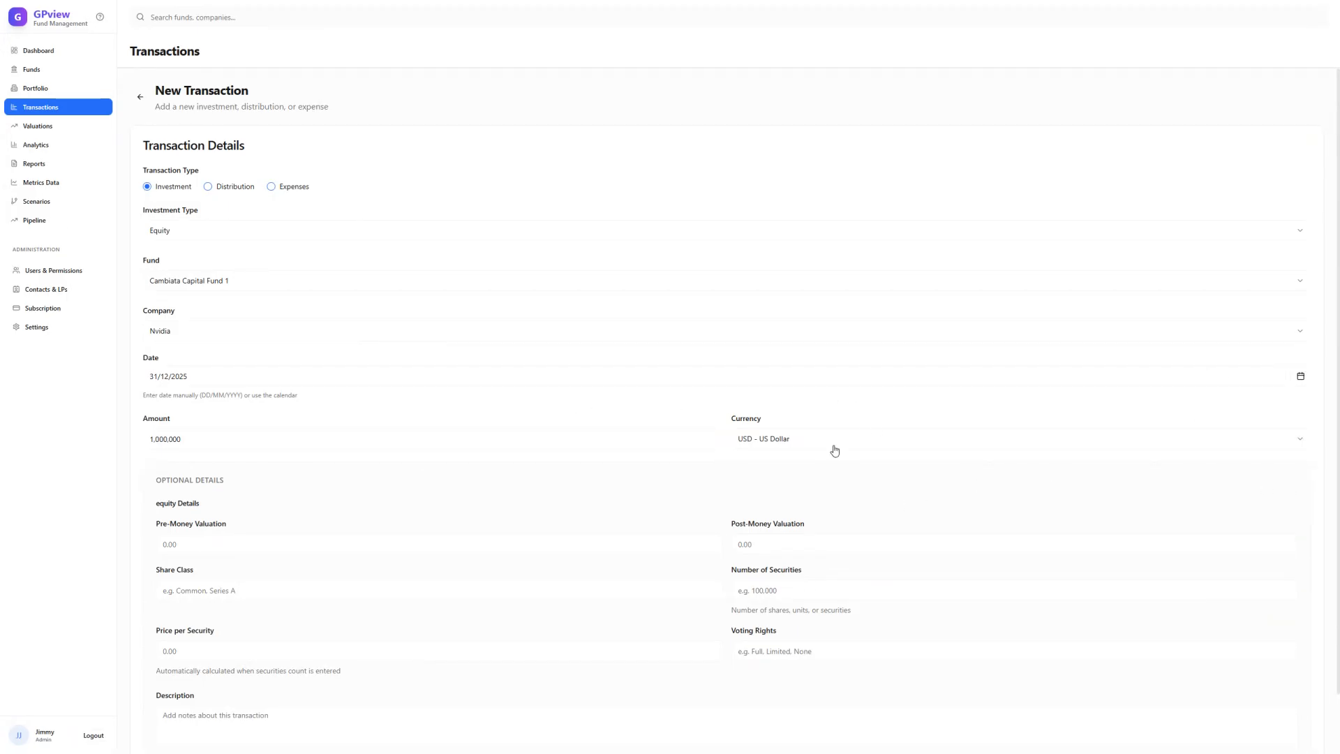
- Set the optional equity details to a pre-money valuation of 10,000,000 and a post-money valuation of 11,000,000
scroll(806, 445, "down", 1)
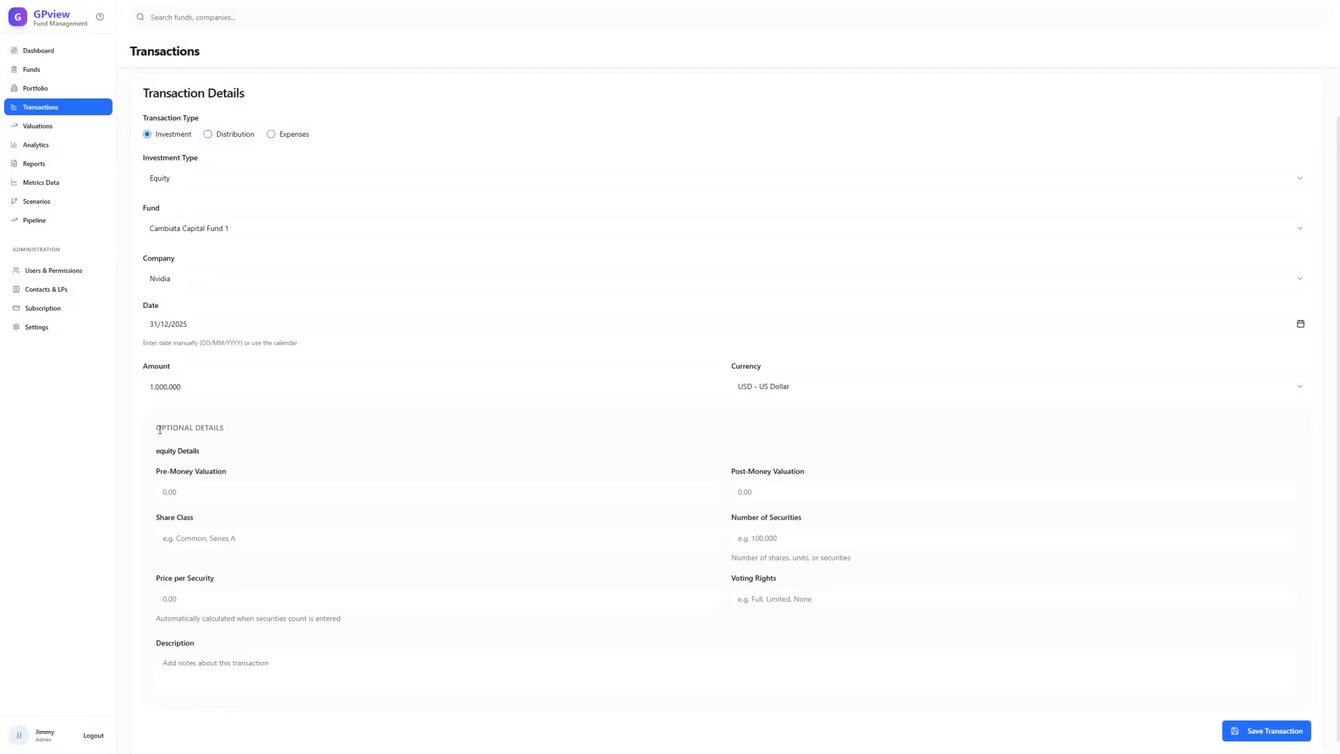
left_click_drag(159, 431, 253, 421)
left_click(238, 455)
left_click(292, 497)
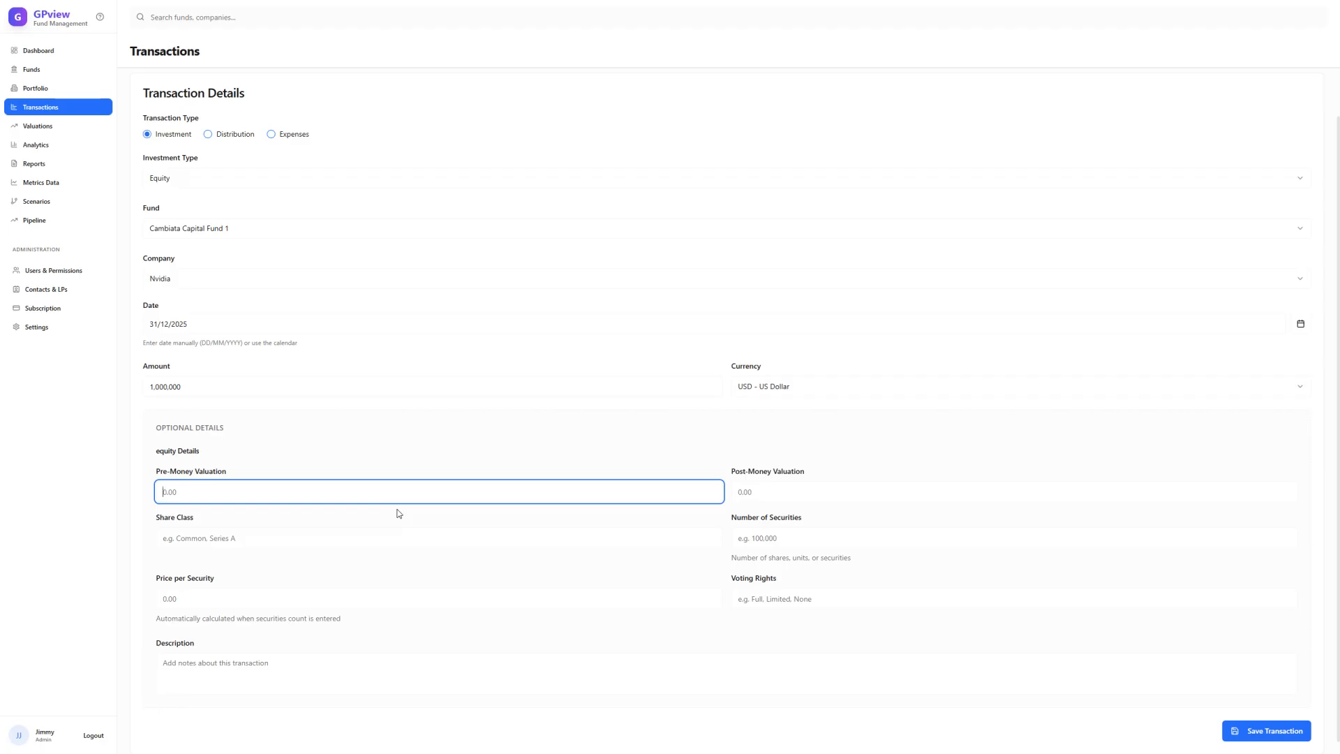
type("10,000,000")
left_click(783, 494)
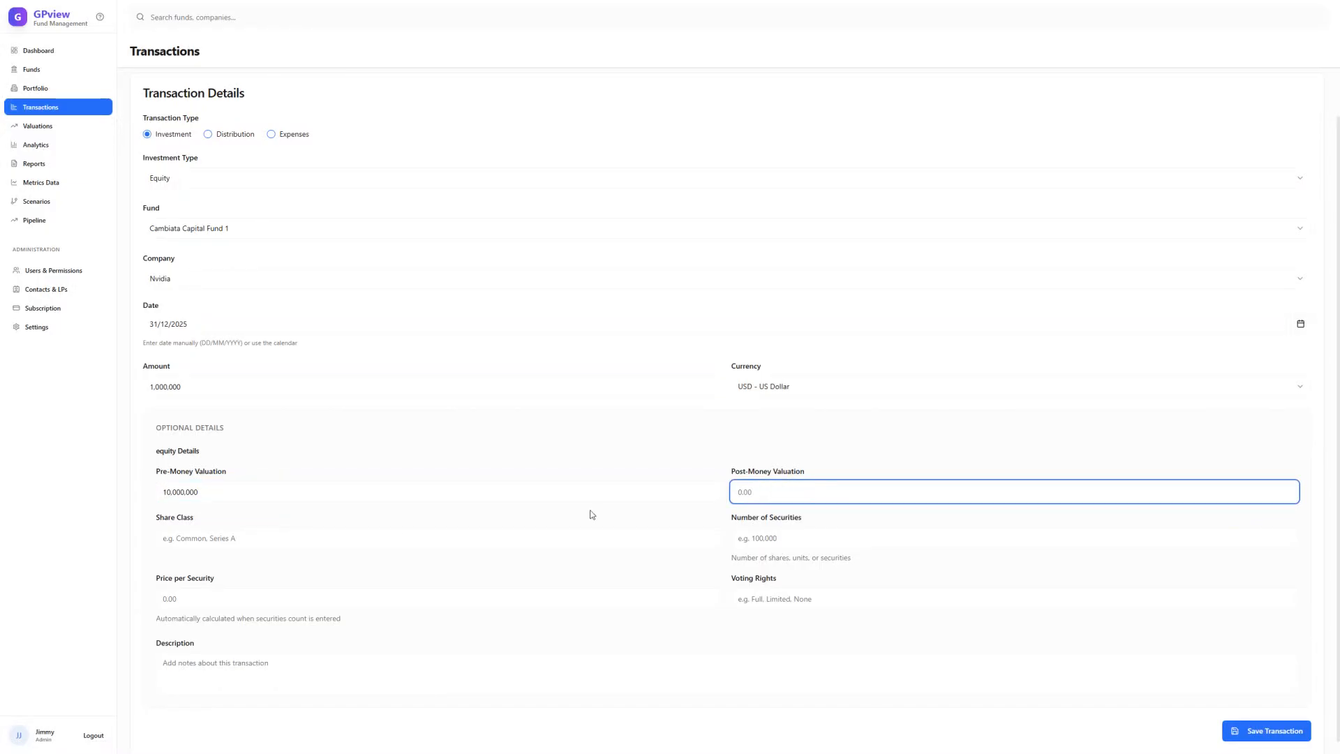
left_click(467, 559)
left_click(756, 491)
type("11,000,000")
- Enter Series A as the share class and 100000 as the number of securities, and save the transaction
left_click(243, 541)
type("Series A")
left_click(805, 534)
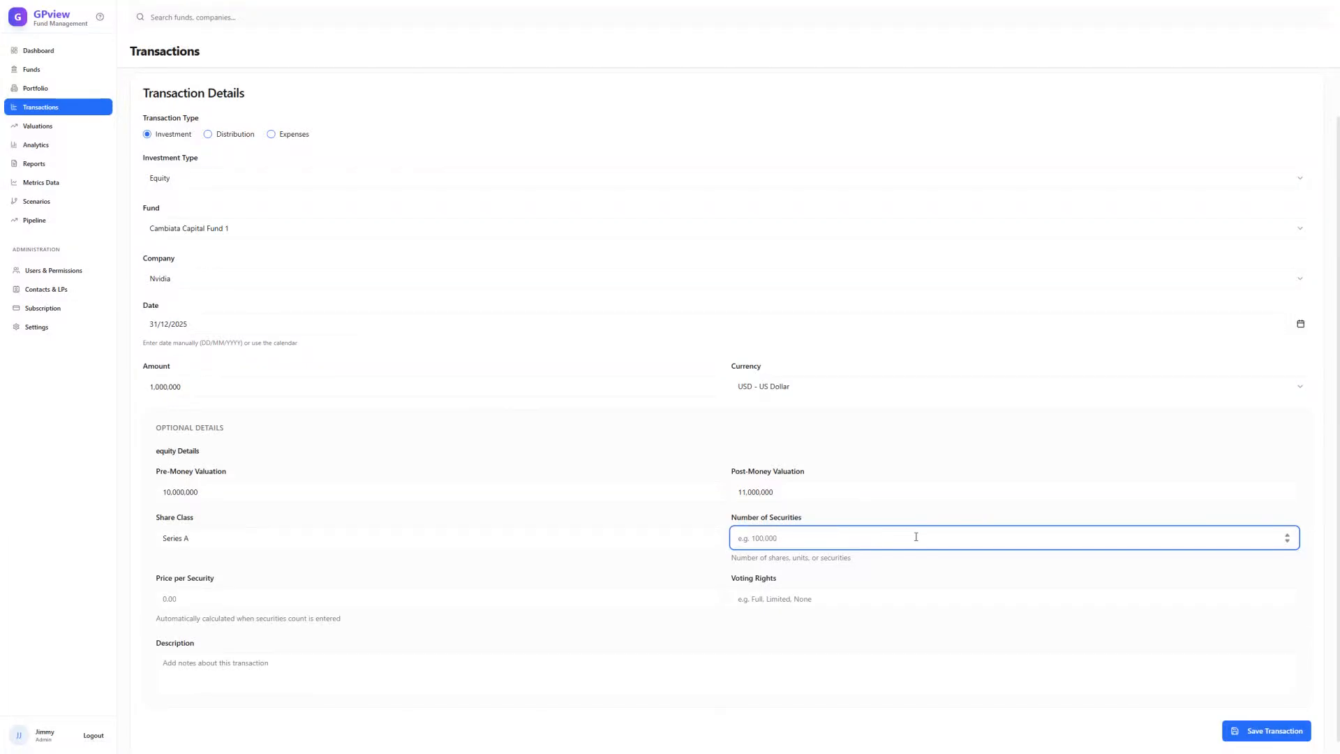
type("100000")
left_click(773, 599)
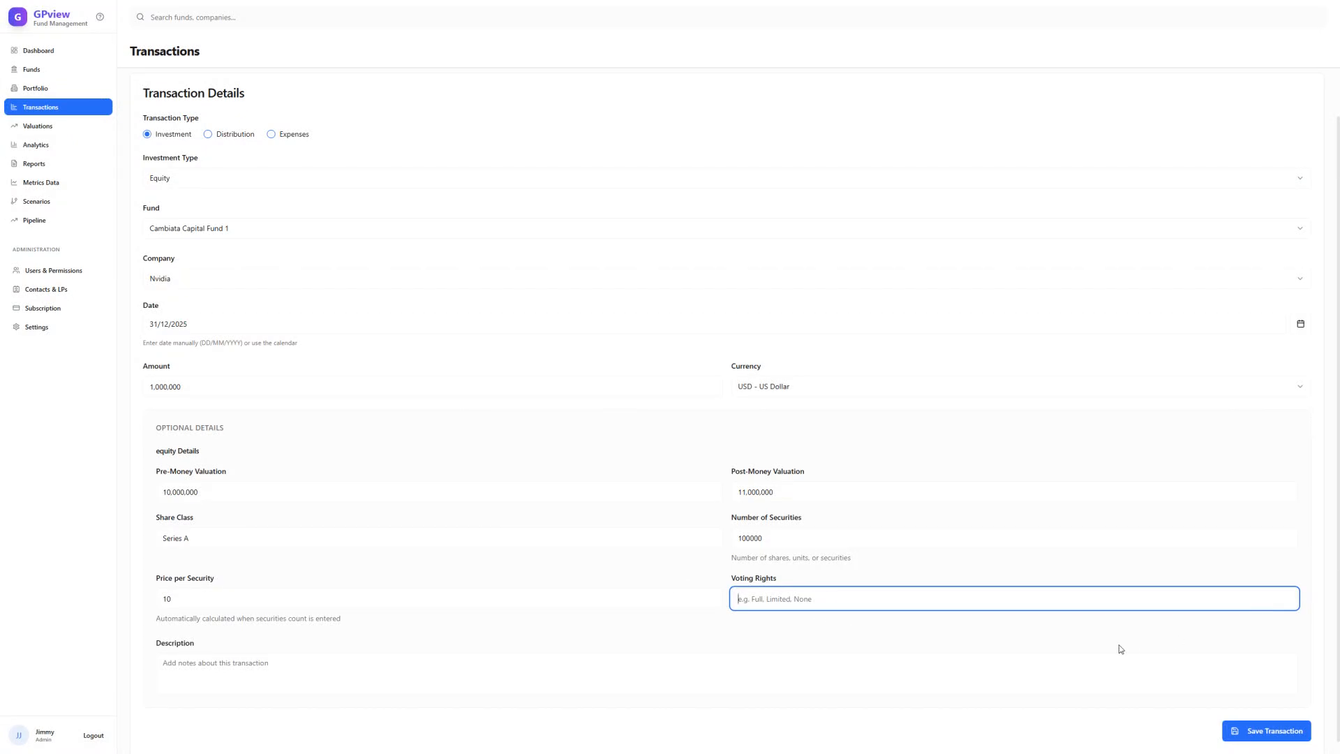
left_click(1283, 742)
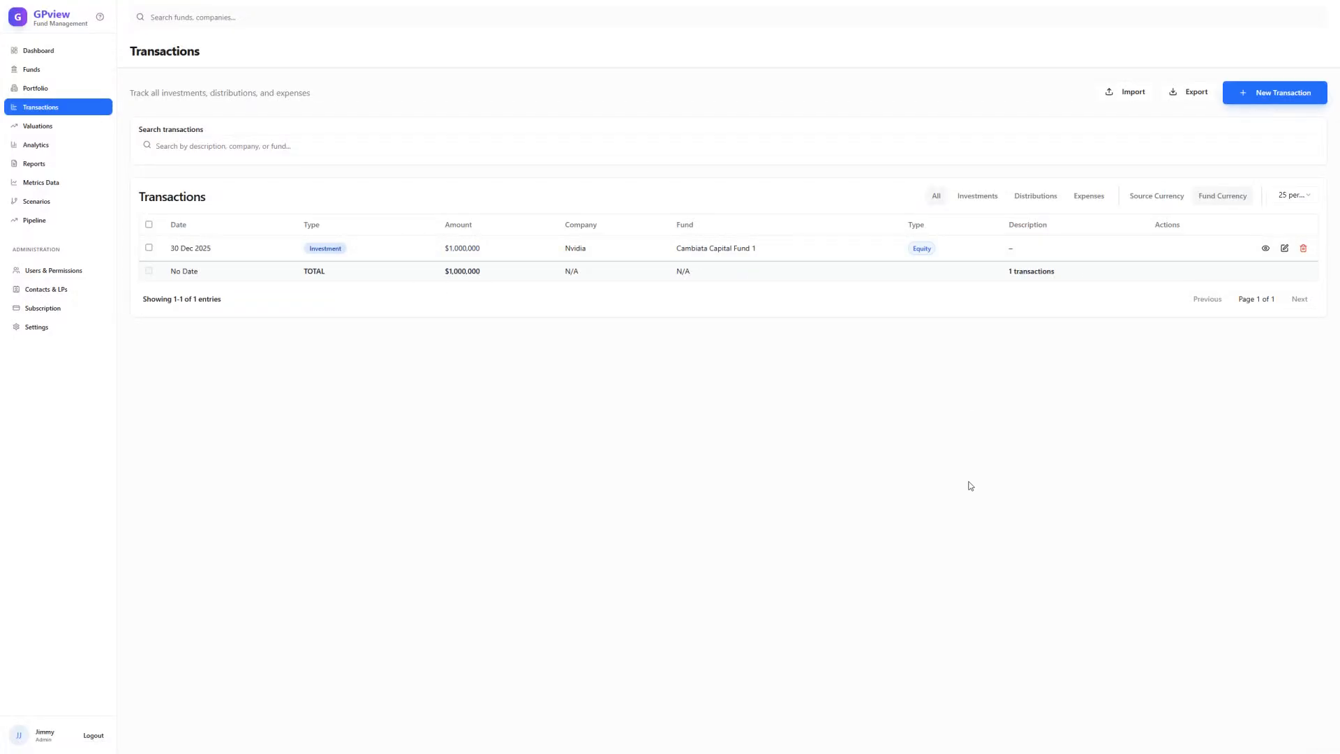
- Advance the dashboard's setup guide to its final Start Managing step and open the fund dashboard
left_click(84, 51)
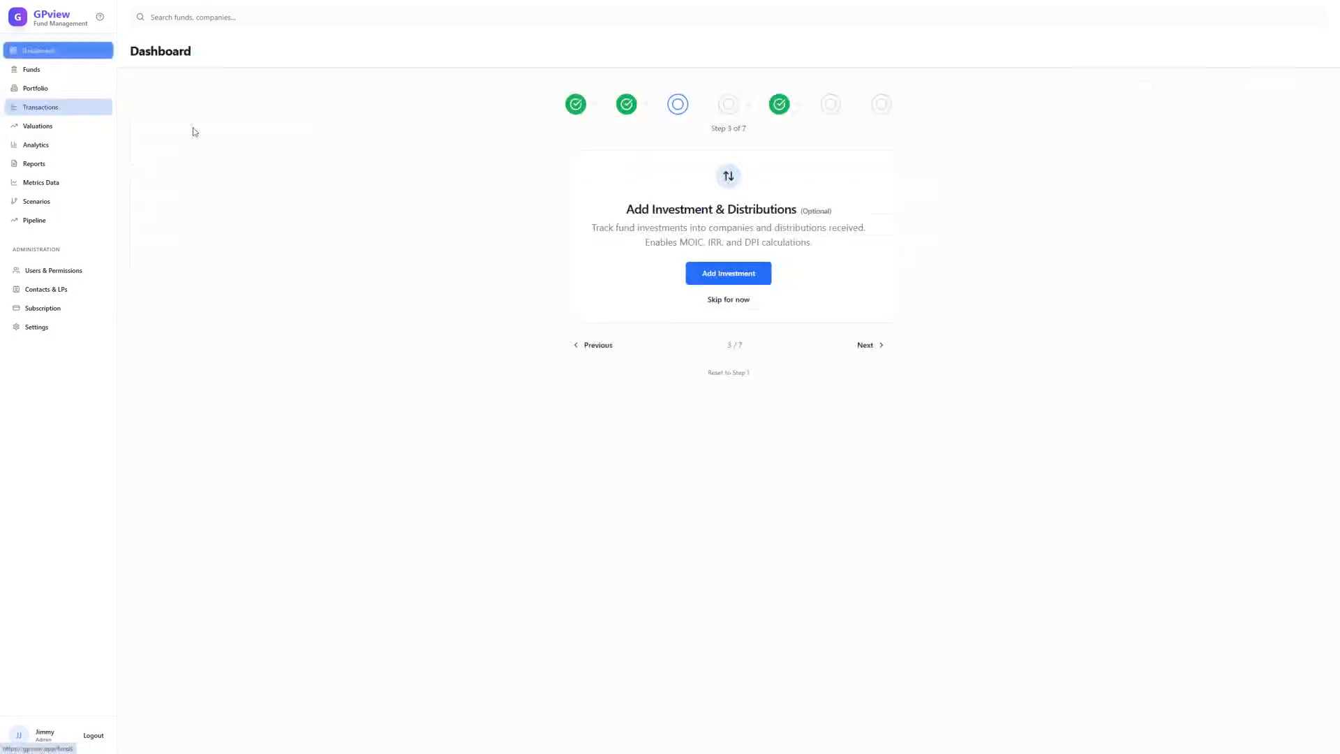
left_click(865, 345)
left_click(873, 333)
left_click(882, 334)
left_click(873, 335)
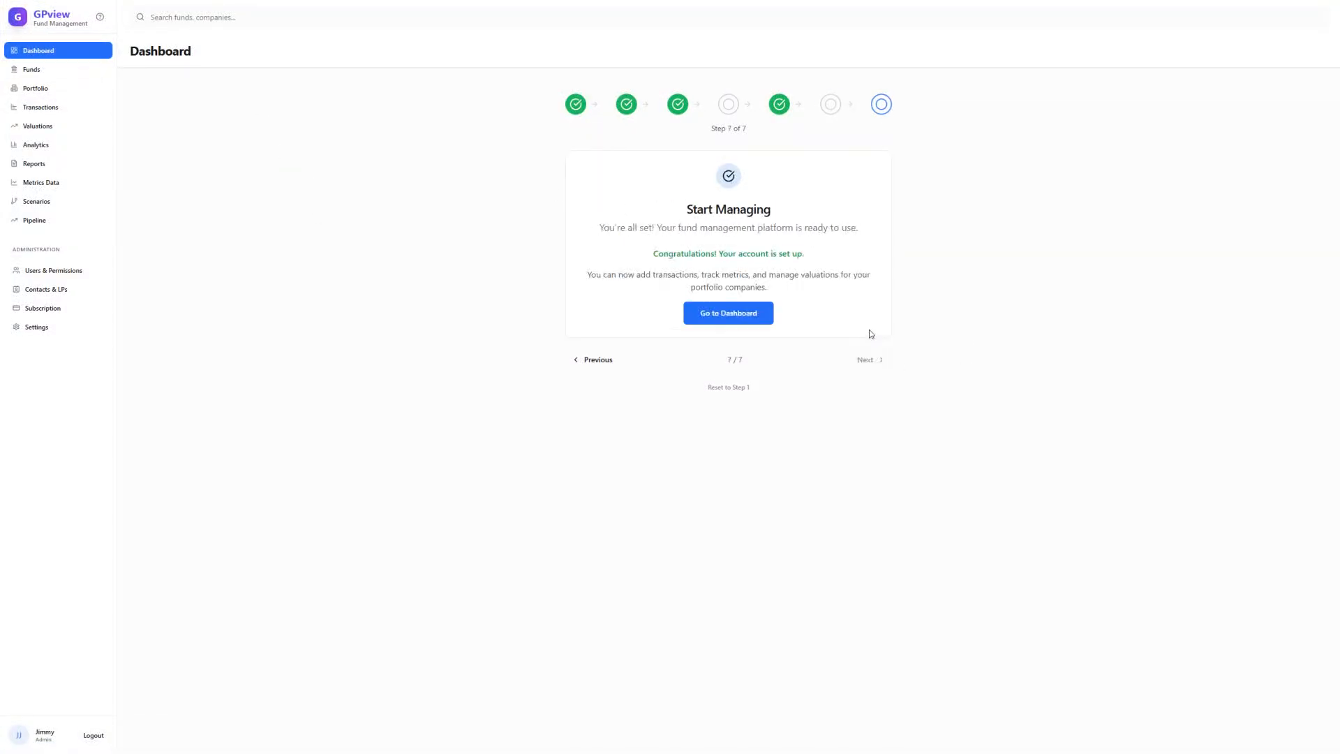
left_click(716, 316)
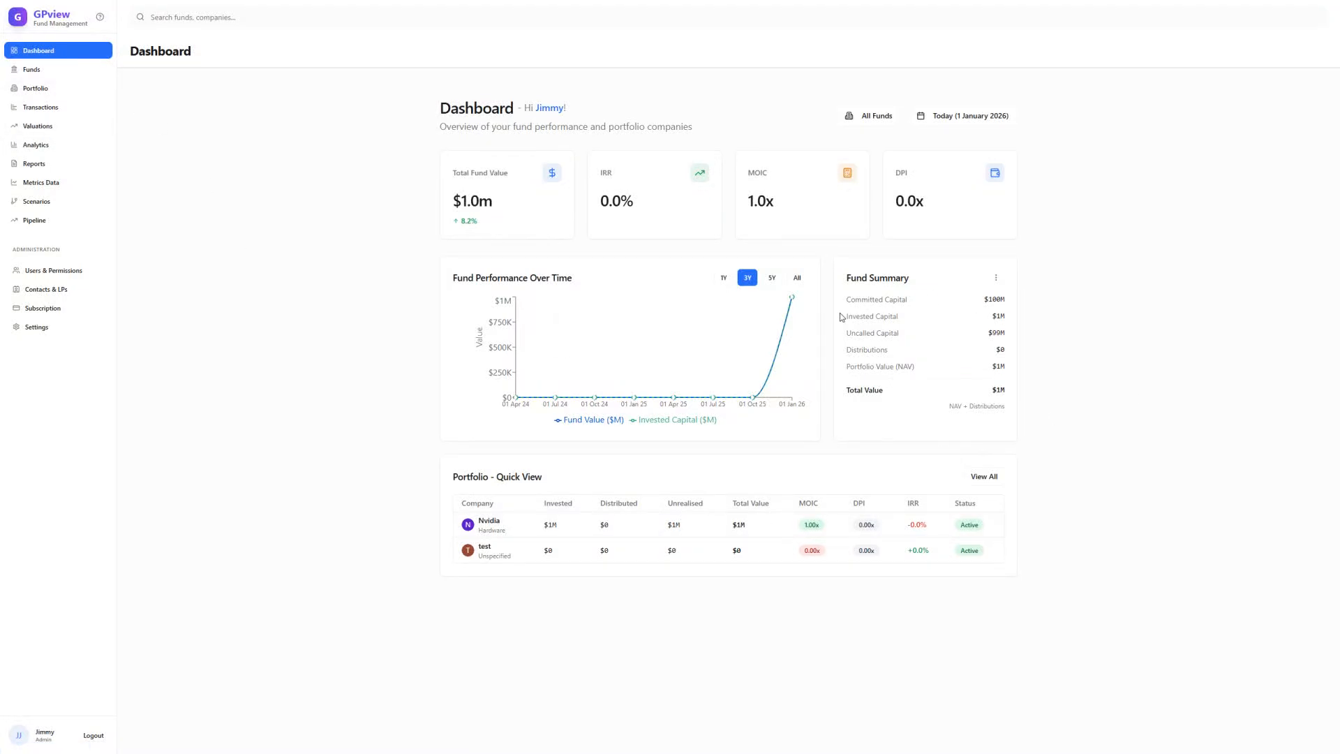
- Examine the committed, invested and uncalled capital in the dashboard's fund summary
left_click_drag(856, 304, 1017, 302)
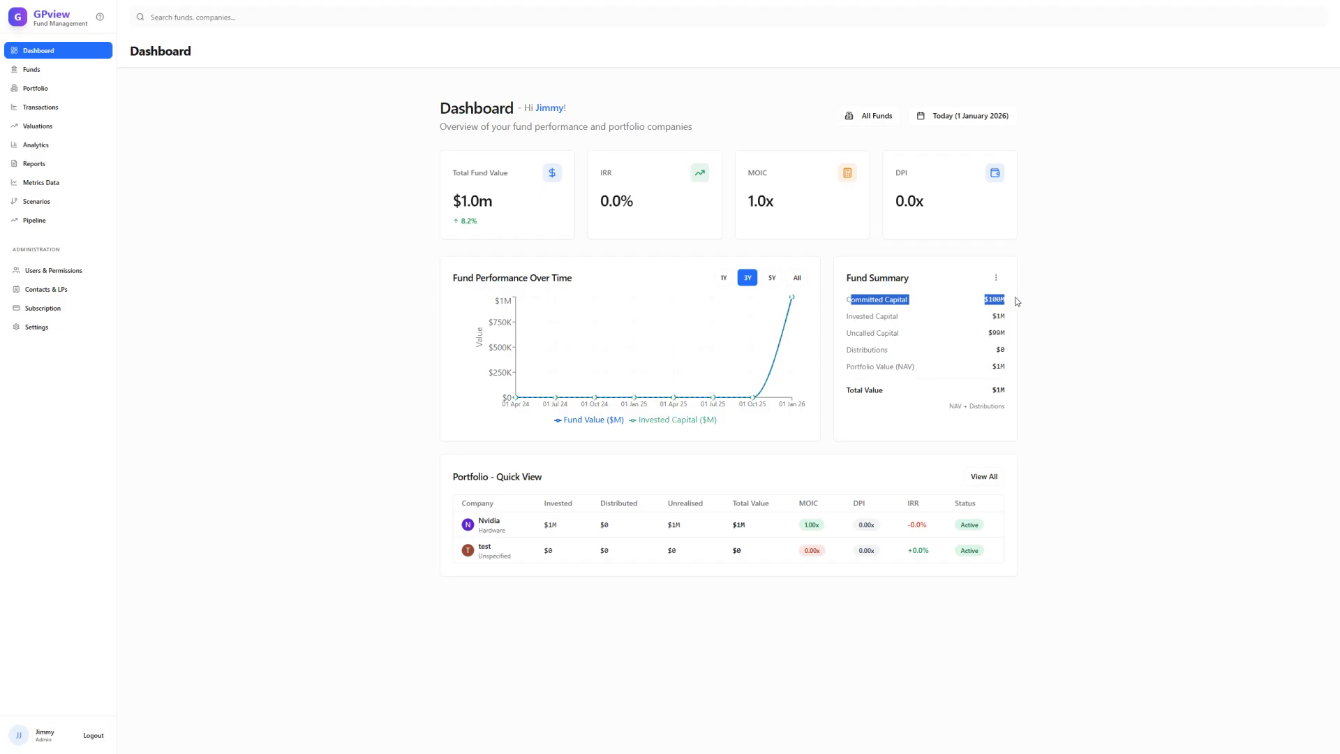
left_click_drag(985, 318, 1008, 339)
left_click(1014, 340)
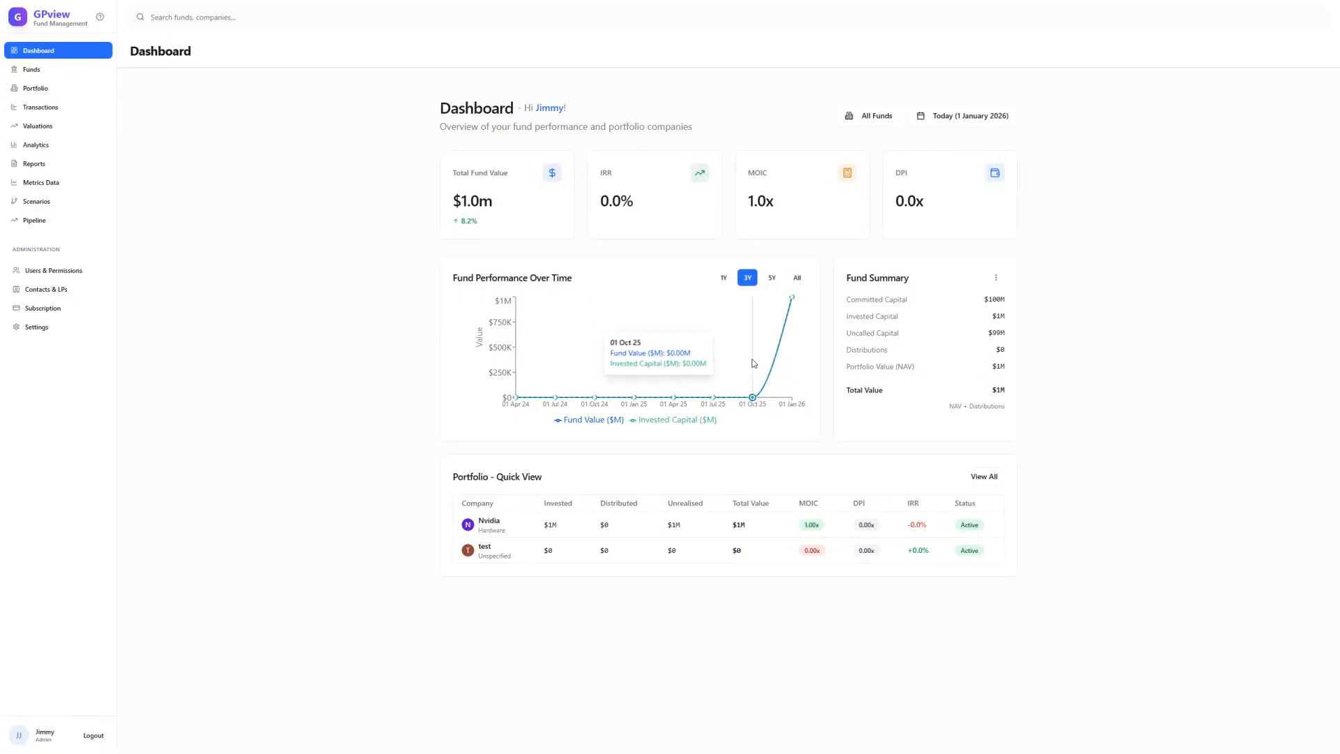
- View the Nvidia investment's transaction details and the options for importing transactions from an Excel template
left_click(41, 108)
left_click(226, 258)
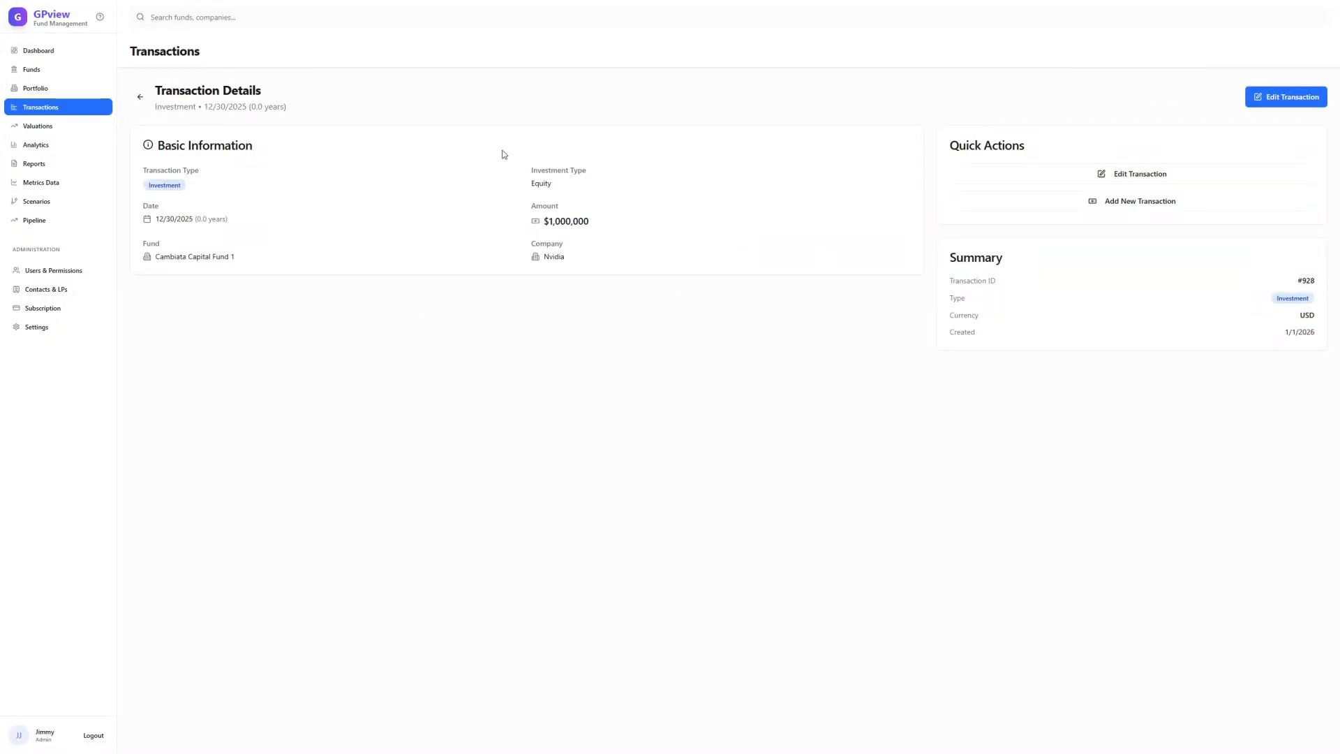
left_click(141, 97)
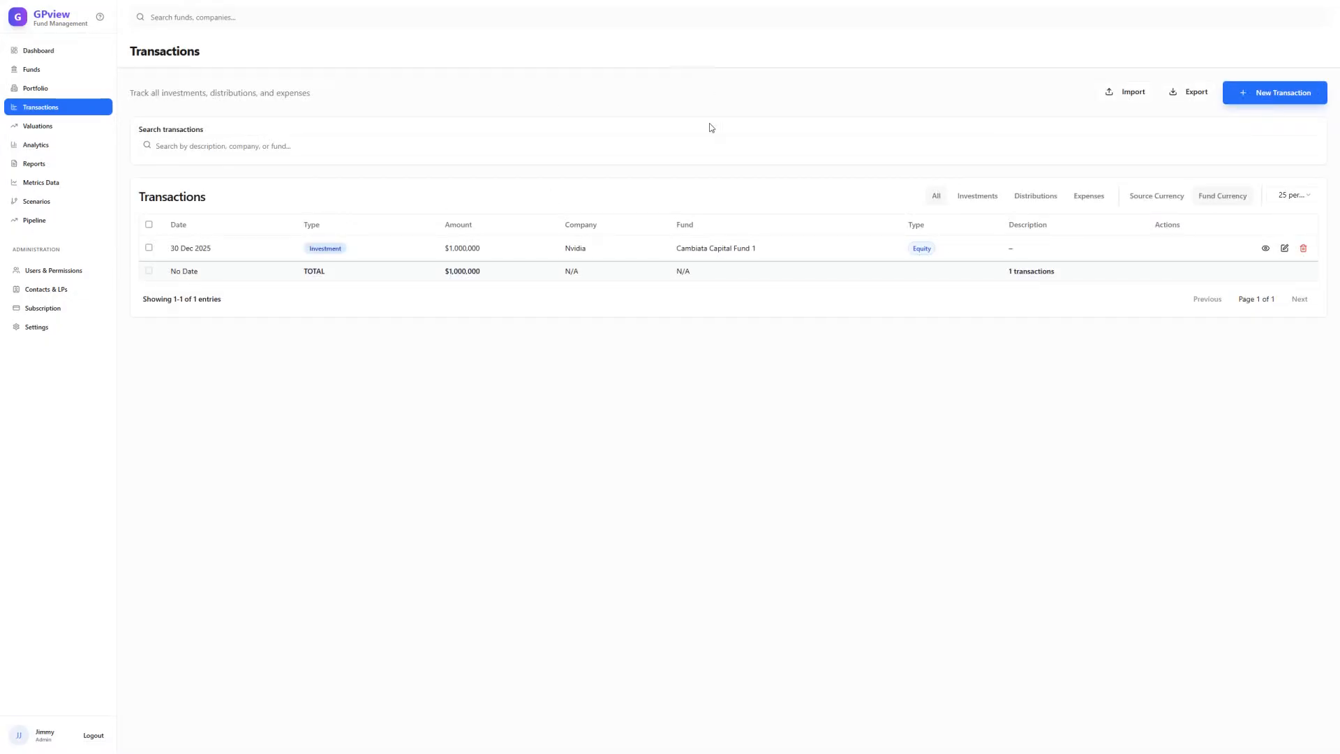
left_click(1131, 97)
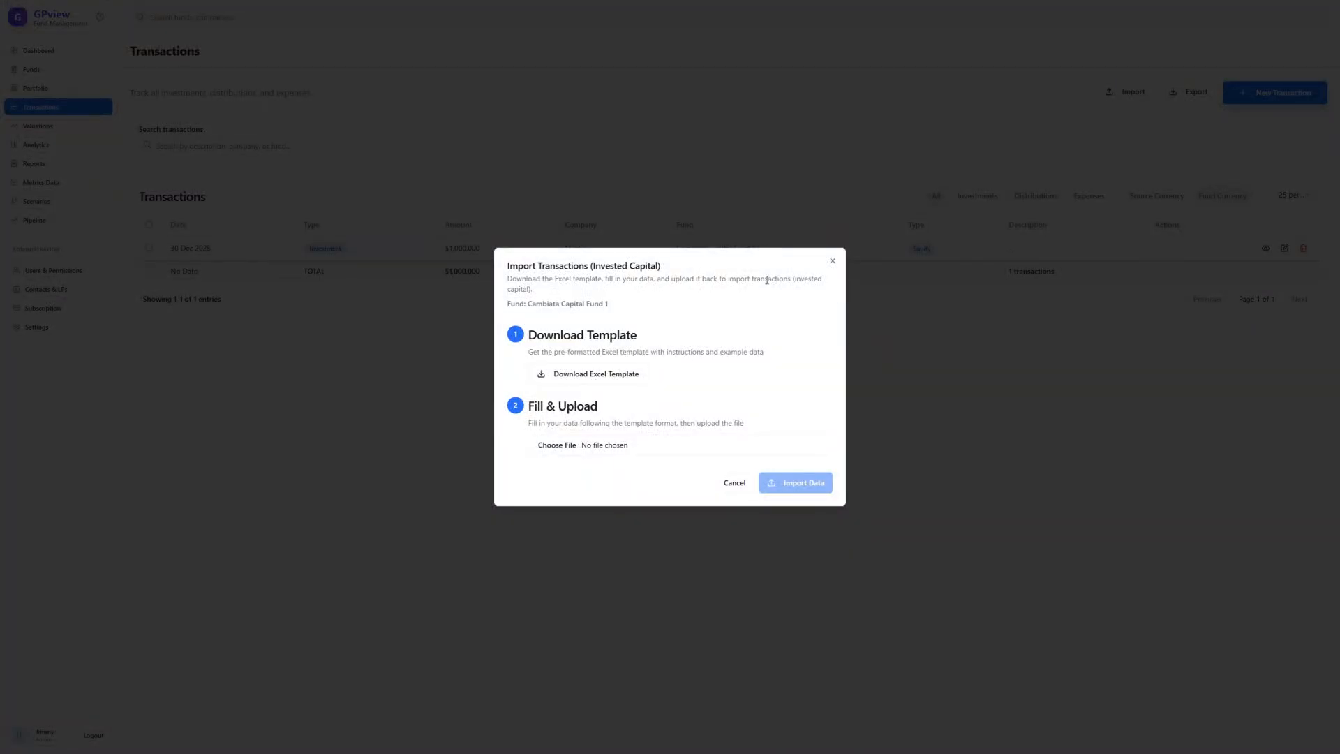
left_click(835, 263)
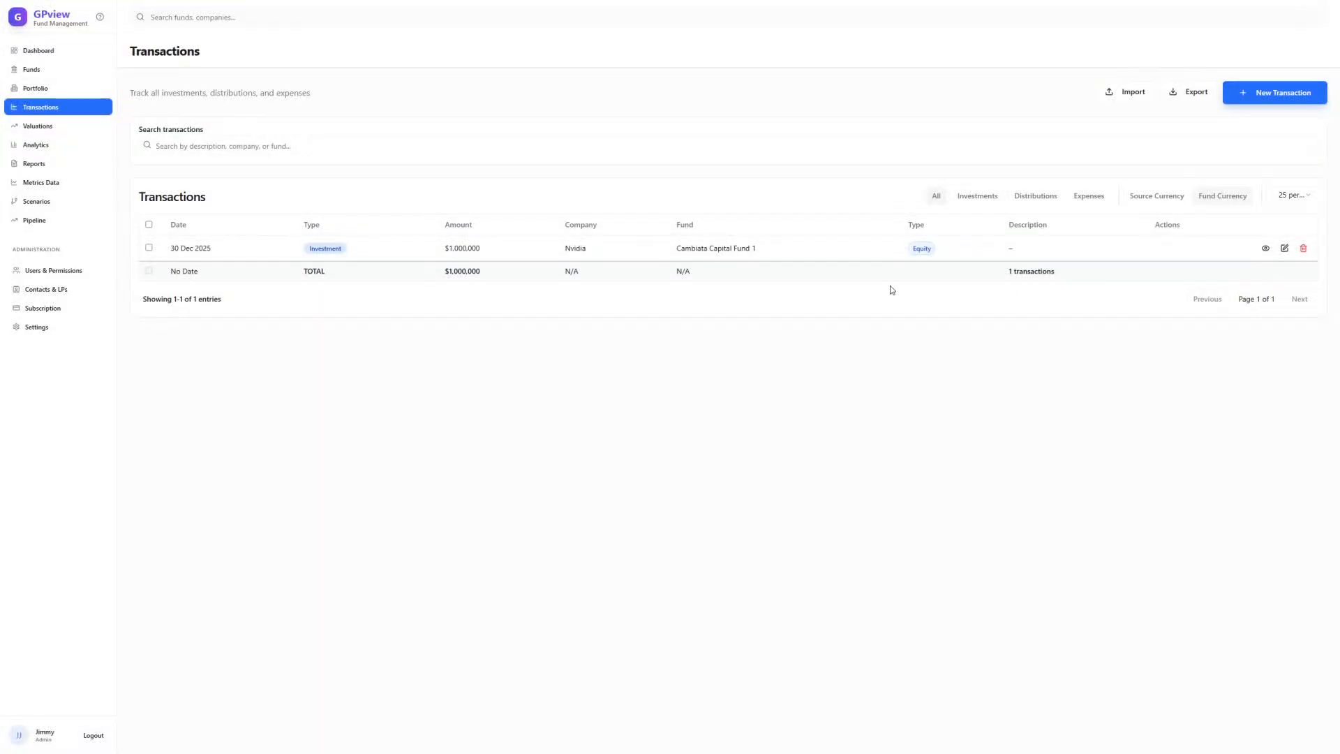
- Compare the detail fields of the Convertible Note, Loan and Equity investment types in a new transaction form, and leave it unsaved
left_click(1291, 93)
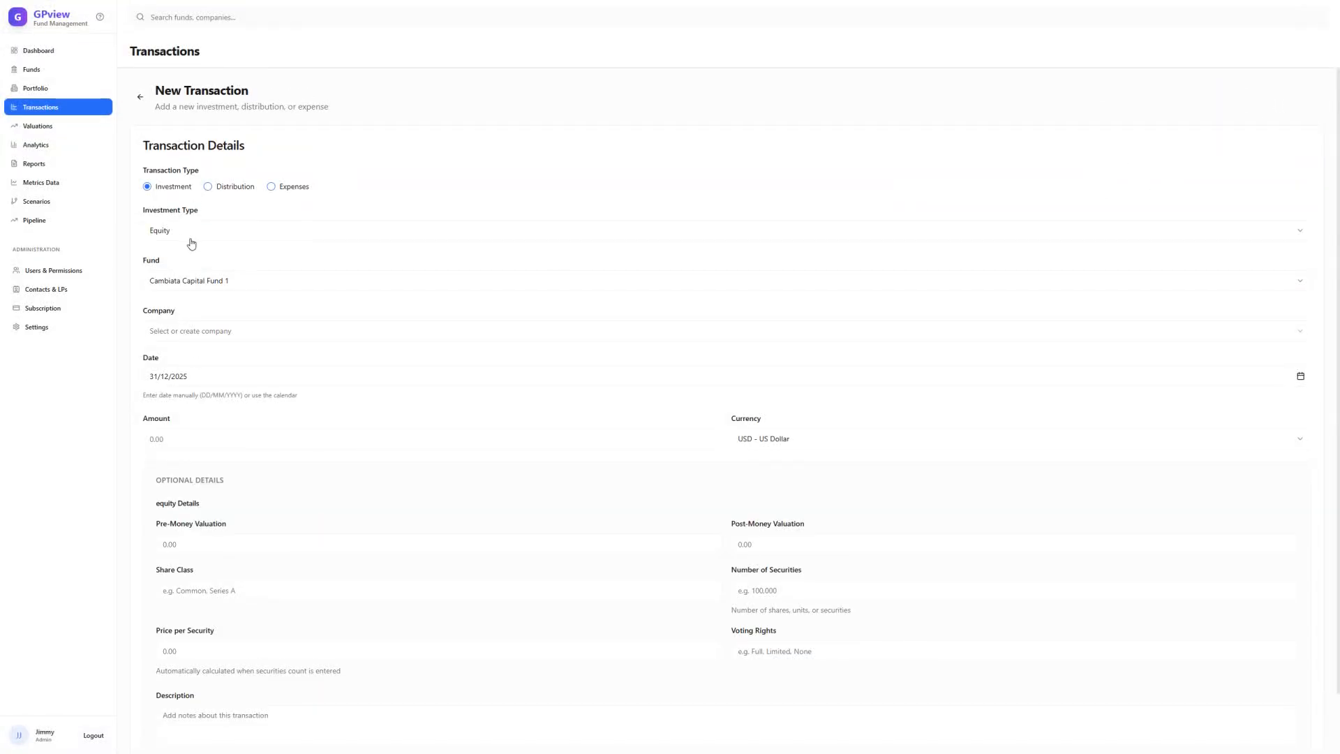
left_click_drag(154, 211, 208, 214)
left_click(205, 240)
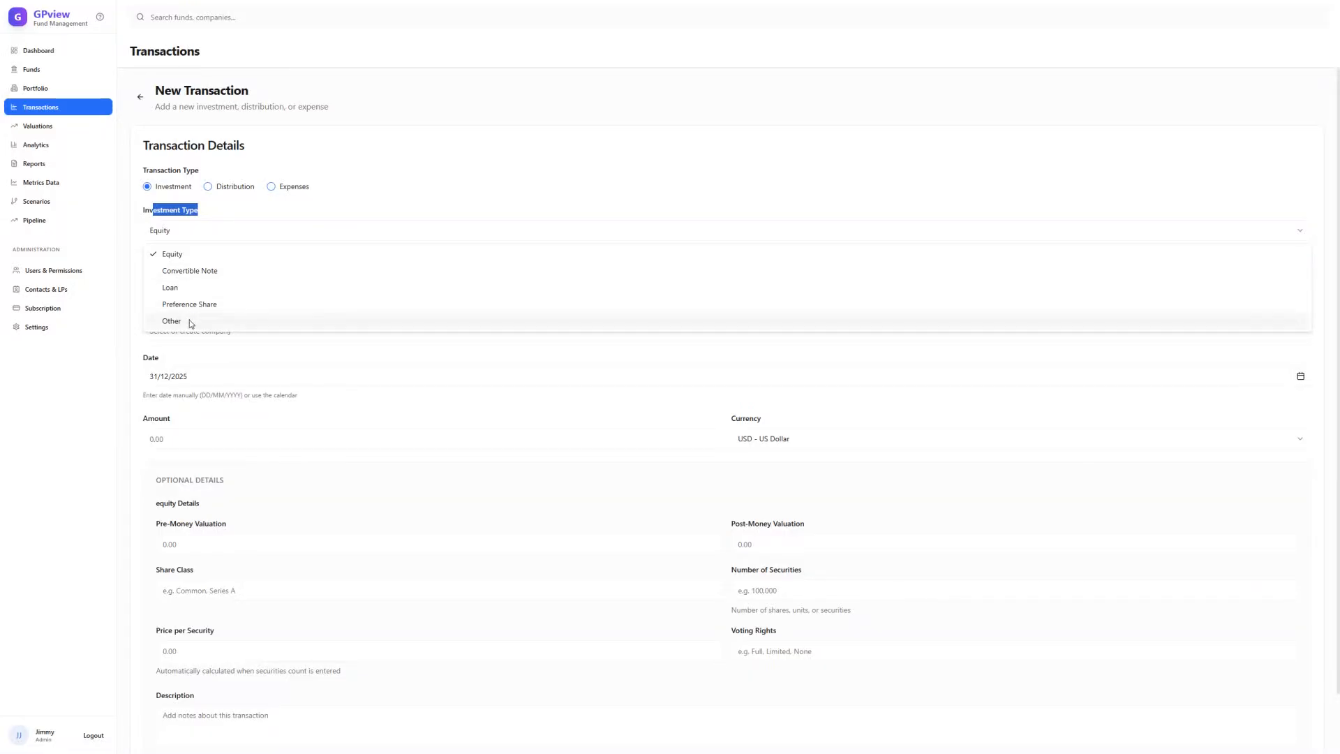
left_click(217, 272)
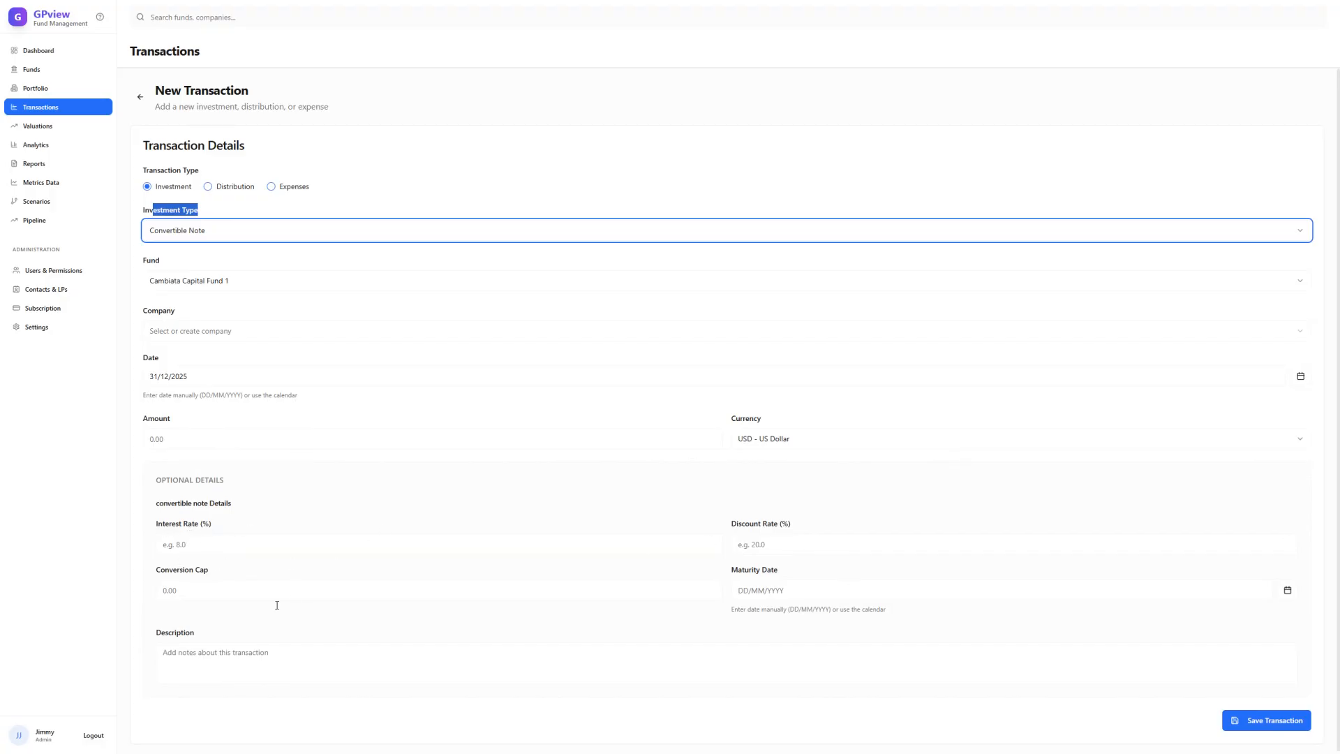
left_click(219, 236)
left_click(252, 319)
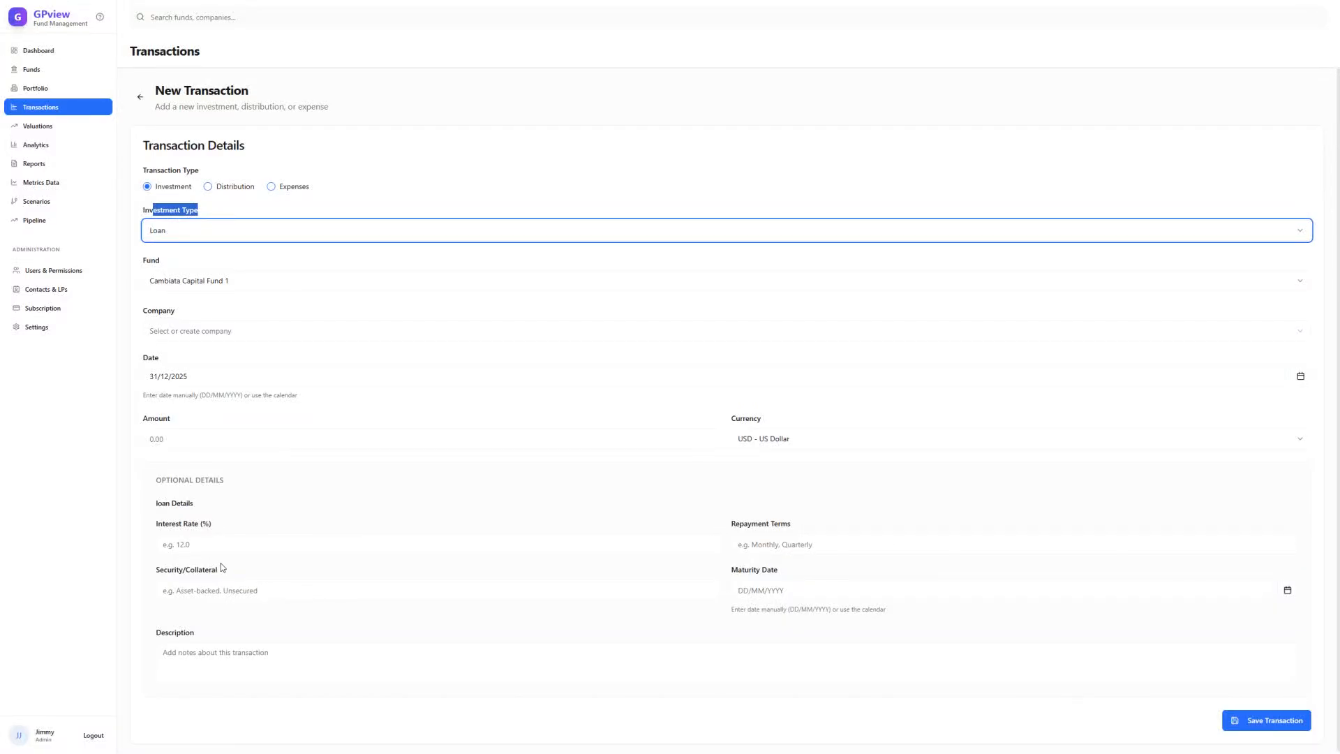
left_click(270, 237)
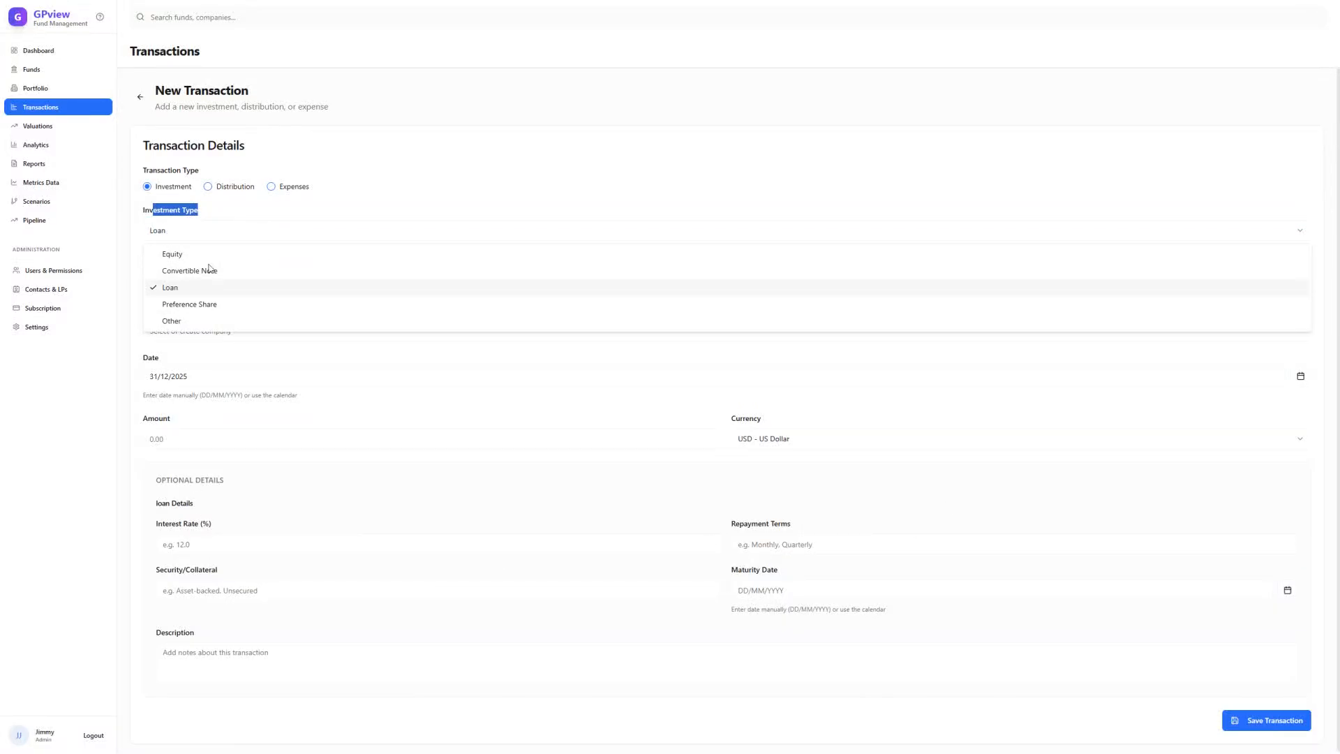
left_click(213, 256)
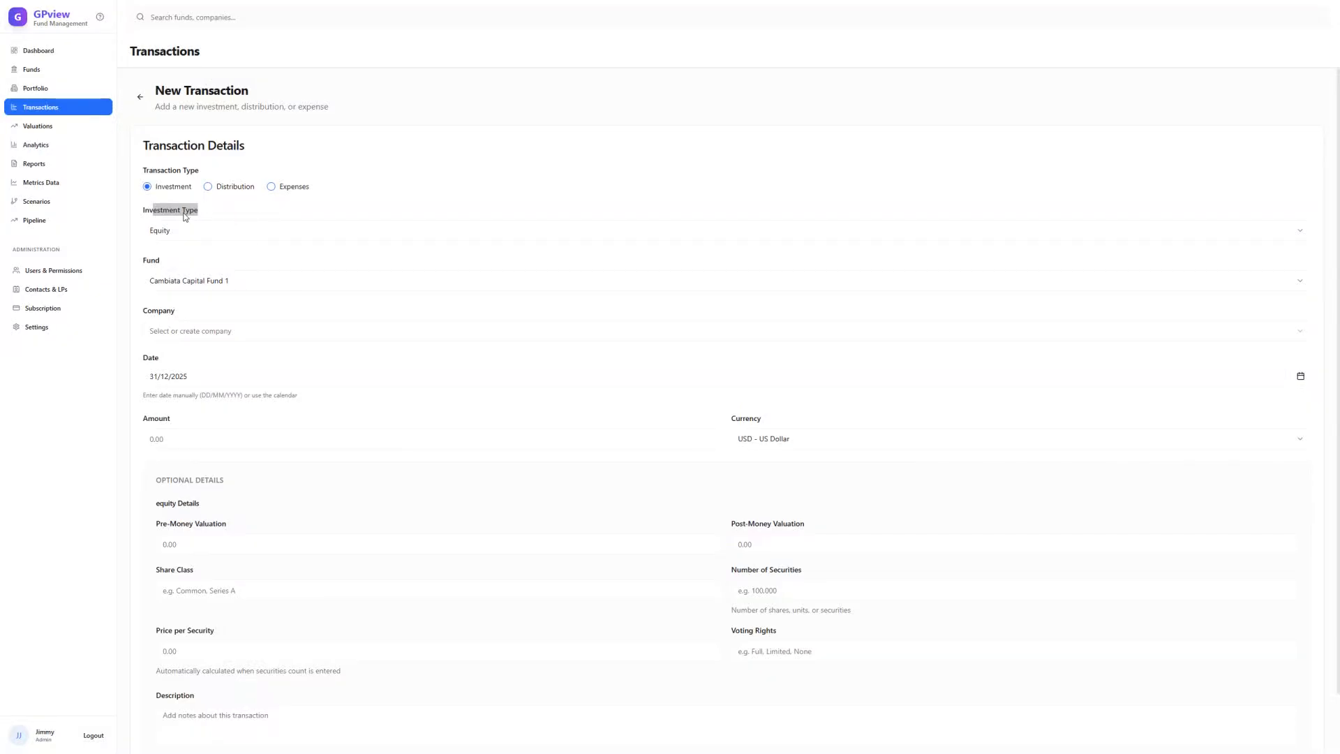
left_click(140, 96)
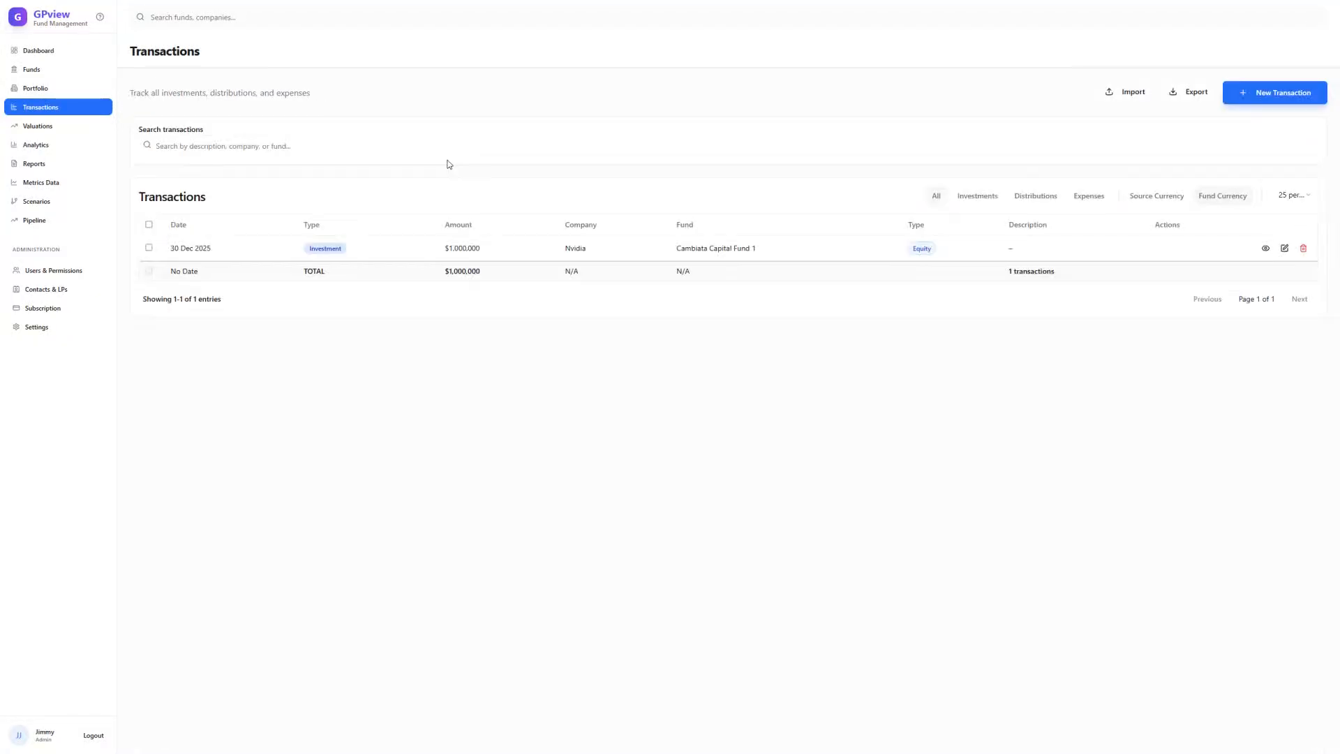
- Open the portfolio companies overview to examine the Nvidia investment
left_click(14, 87)
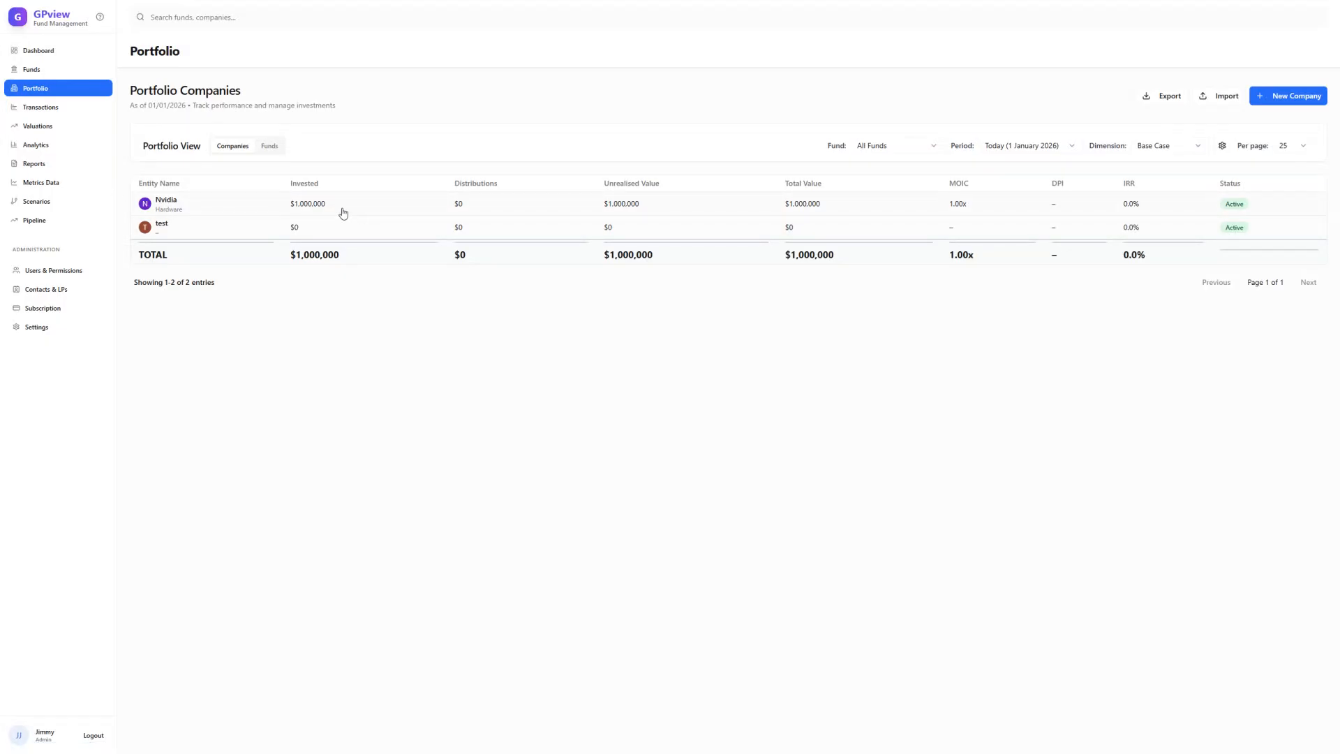
- Open Nvidia's company details from the portfolio, inspect its equity investment transaction, and return to the company overview
left_click(230, 208)
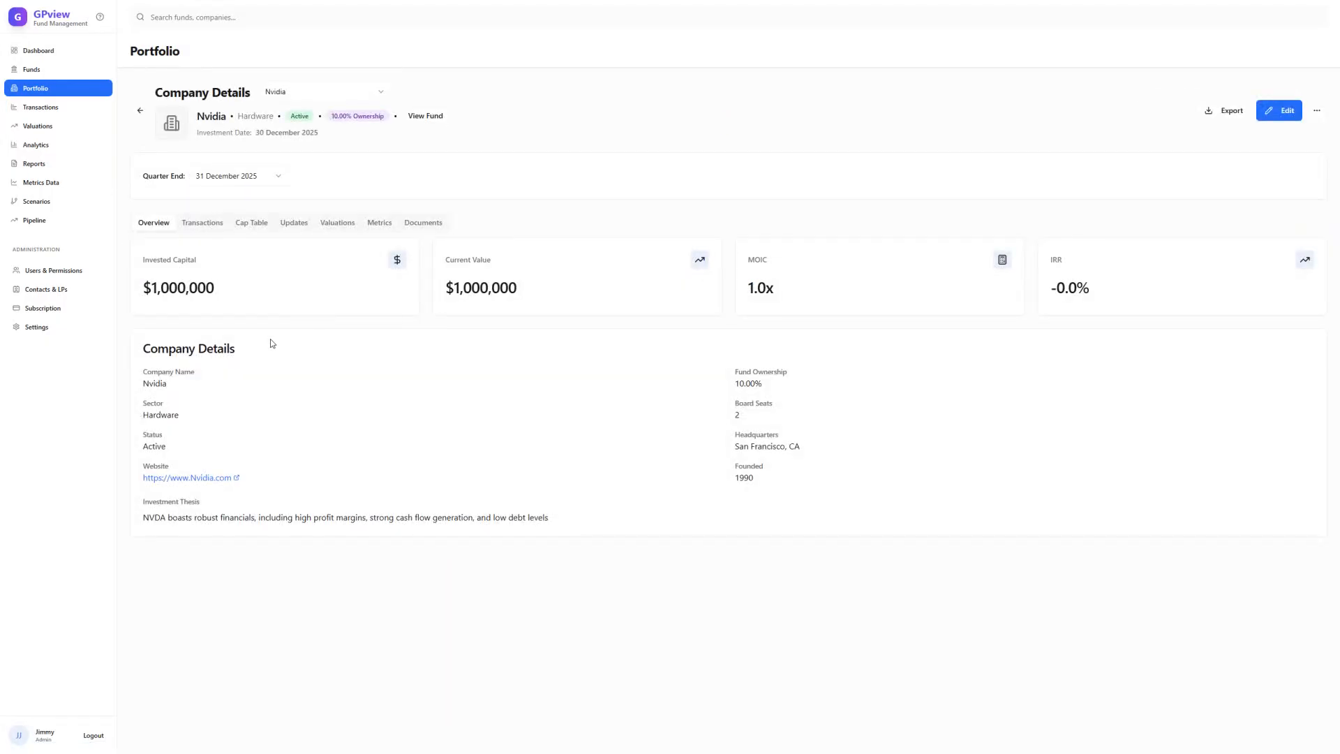
left_click(212, 225)
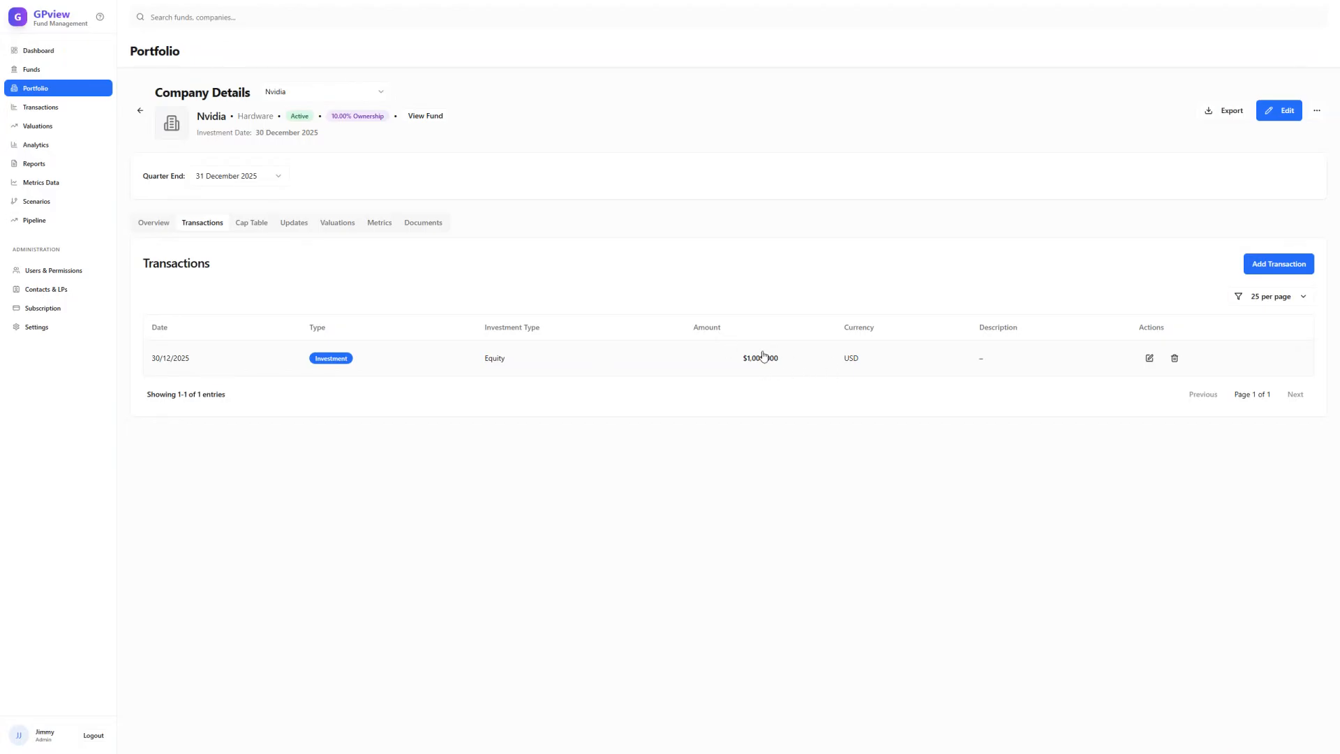
left_click(892, 359)
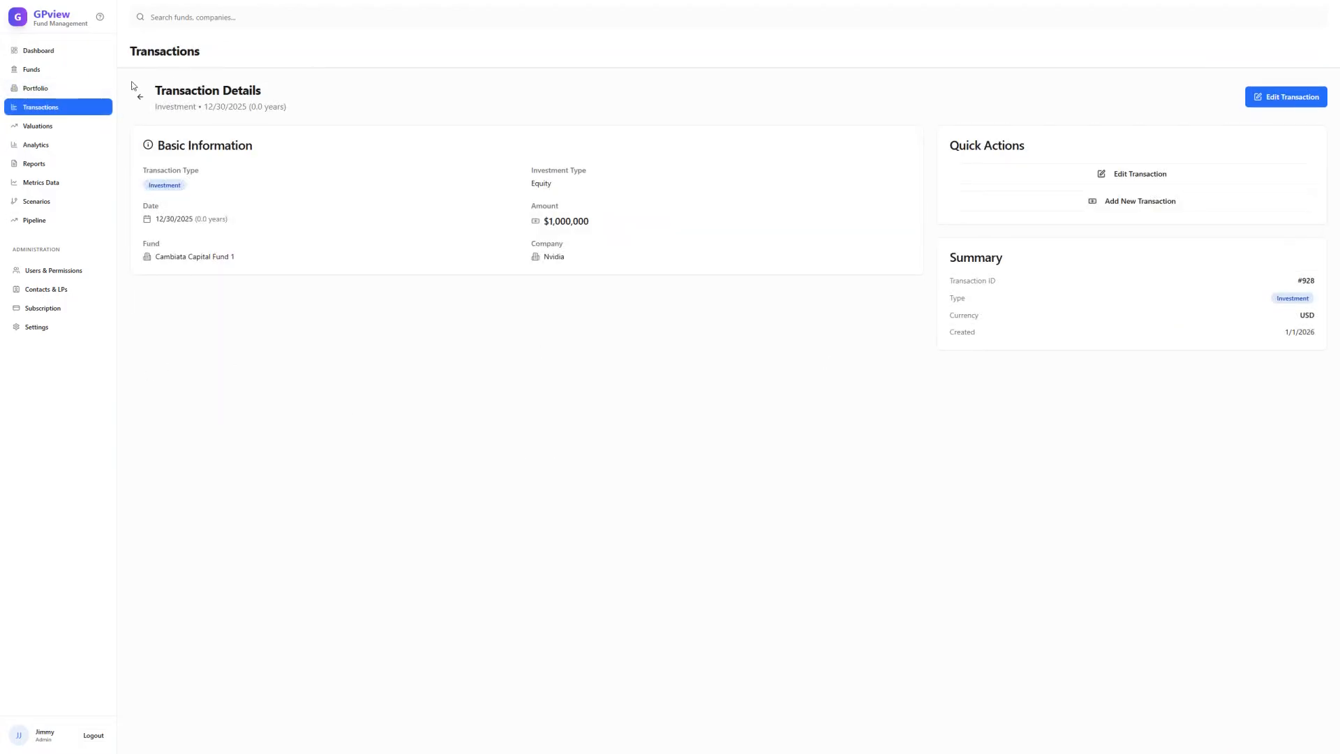
left_click(41, 89)
left_click(173, 191)
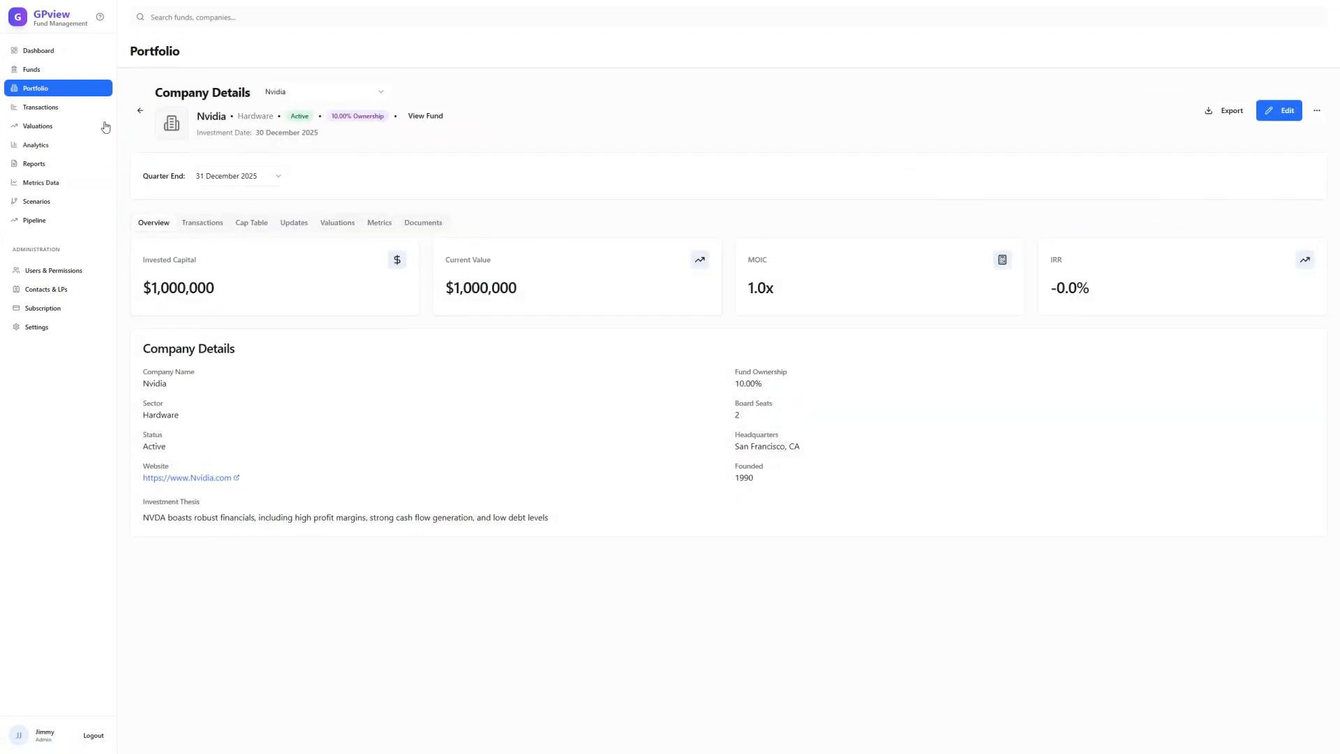
- View the list of all transactions and examine Nvidia's invested capital in the portfolio valuations
left_click(57, 110)
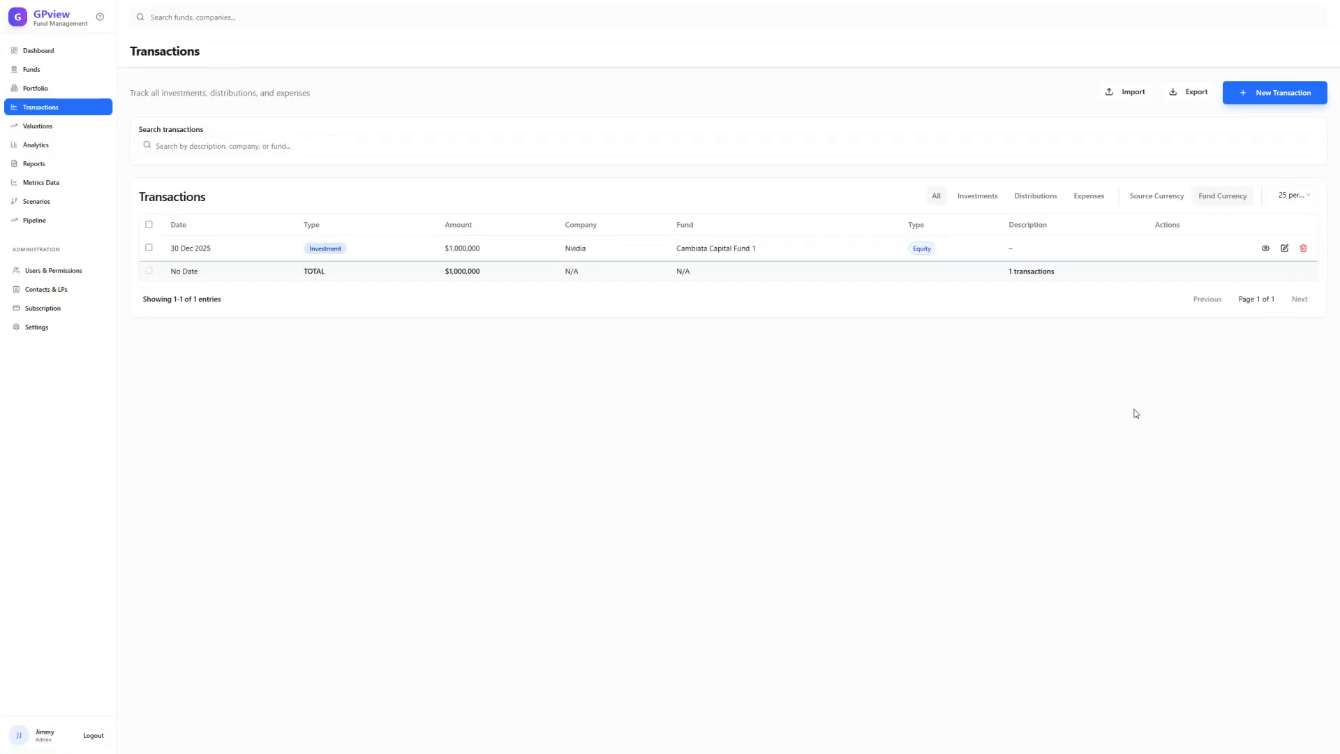
left_click(51, 130)
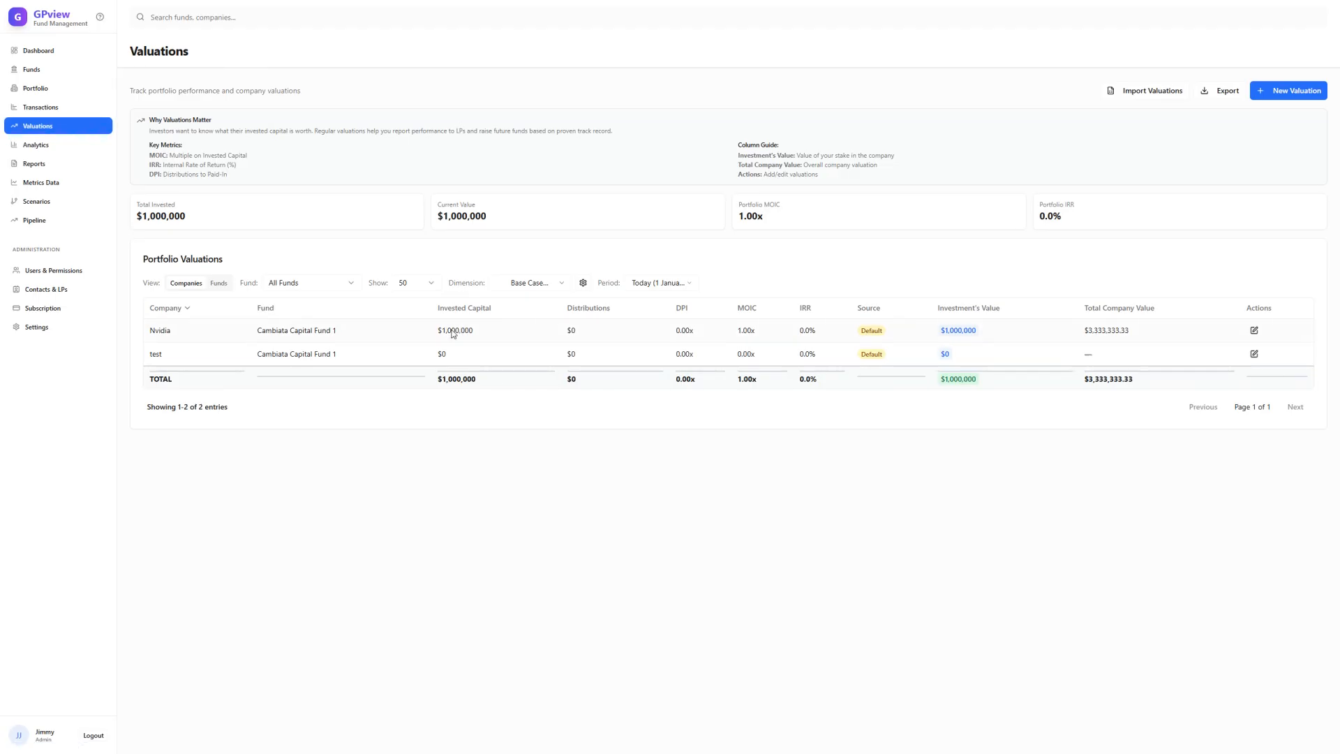
left_click_drag(439, 332, 428, 333)
- Review the dashboard and the funds list, and reopen the portfolio valuations overview
left_click(27, 53)
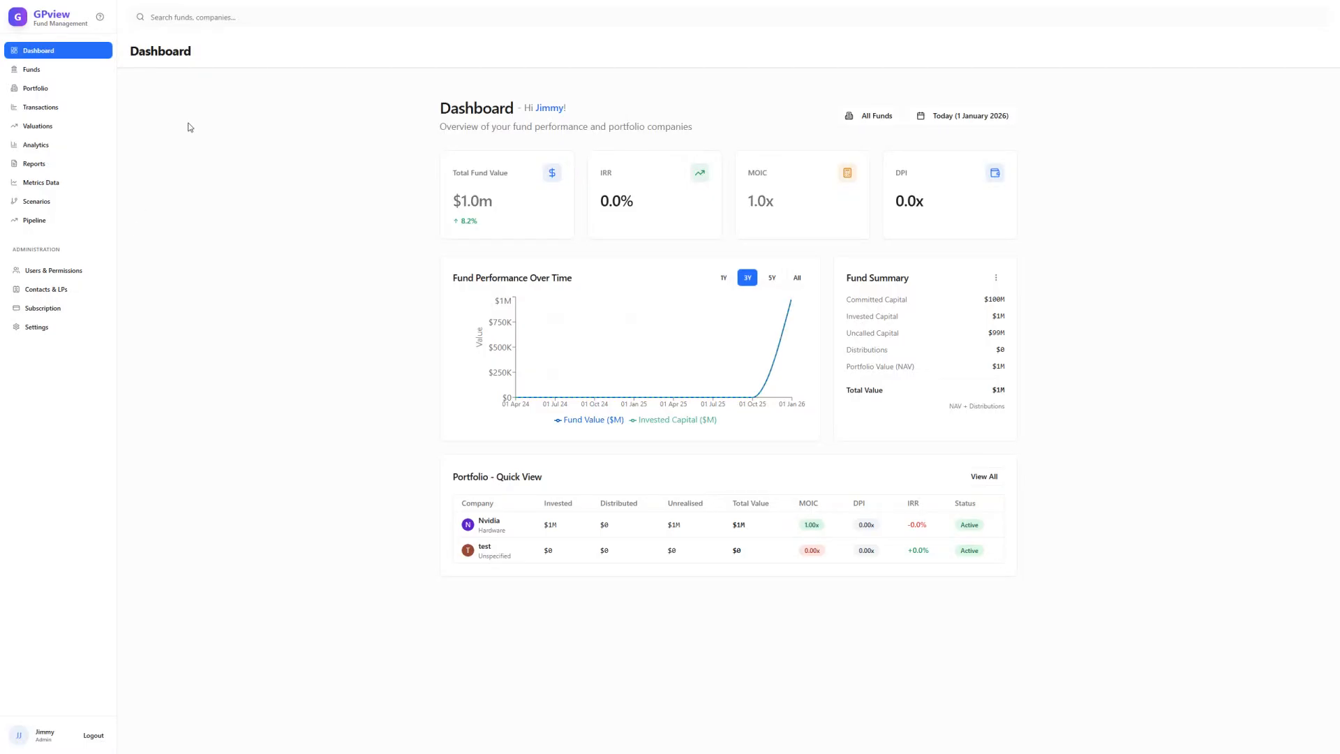
left_click(38, 70)
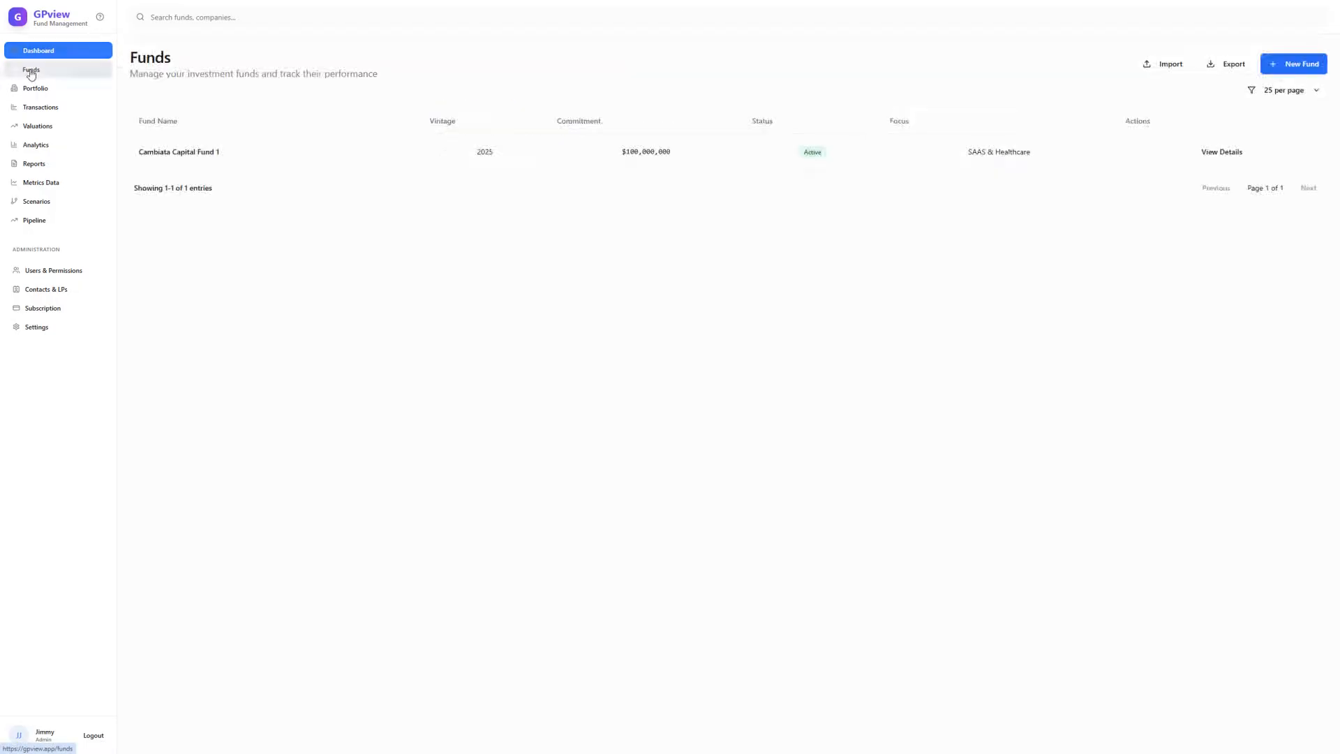
left_click(44, 128)
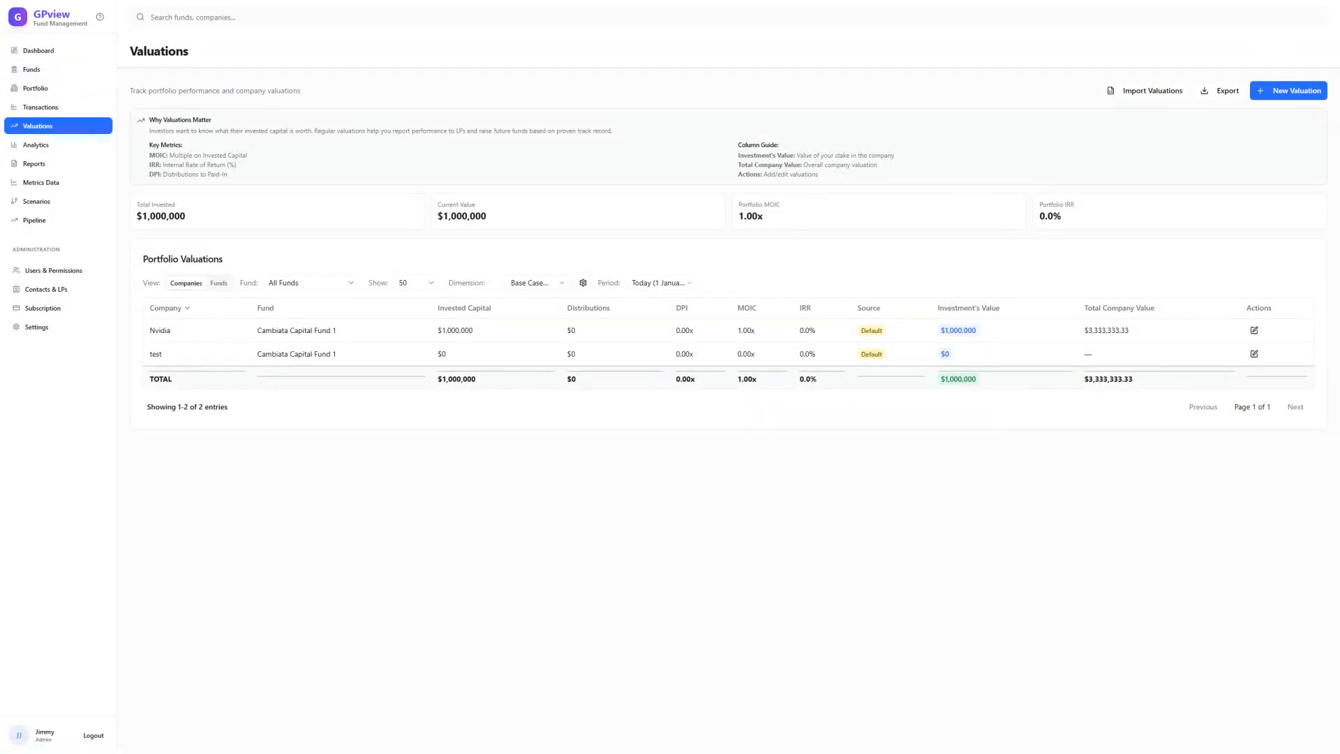